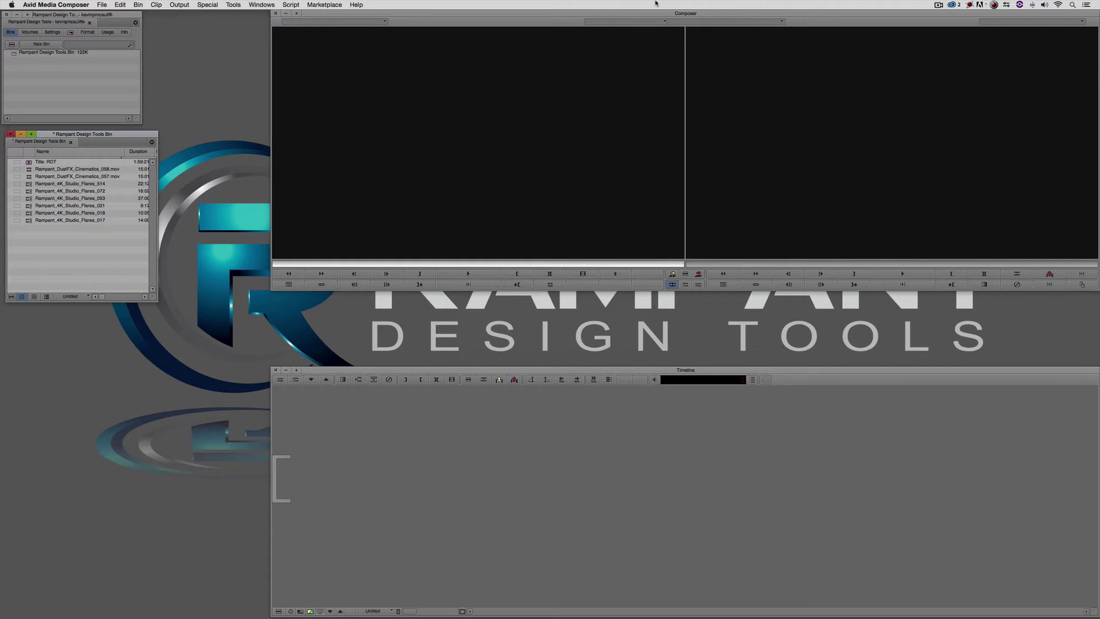
- Check the software version in the application's About information and close it
{"action": "left_click", "coordinate": [29, 3]}
{"action": "left_click", "coordinate": [41, 12]}
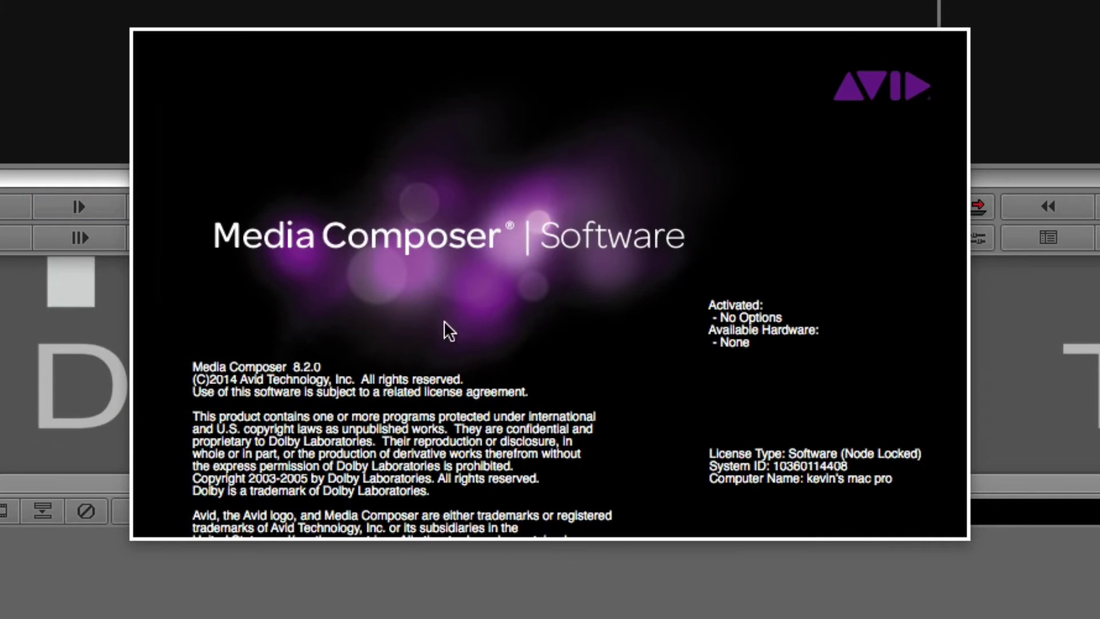
{"action": "left_click", "coordinate": [408, 222]}
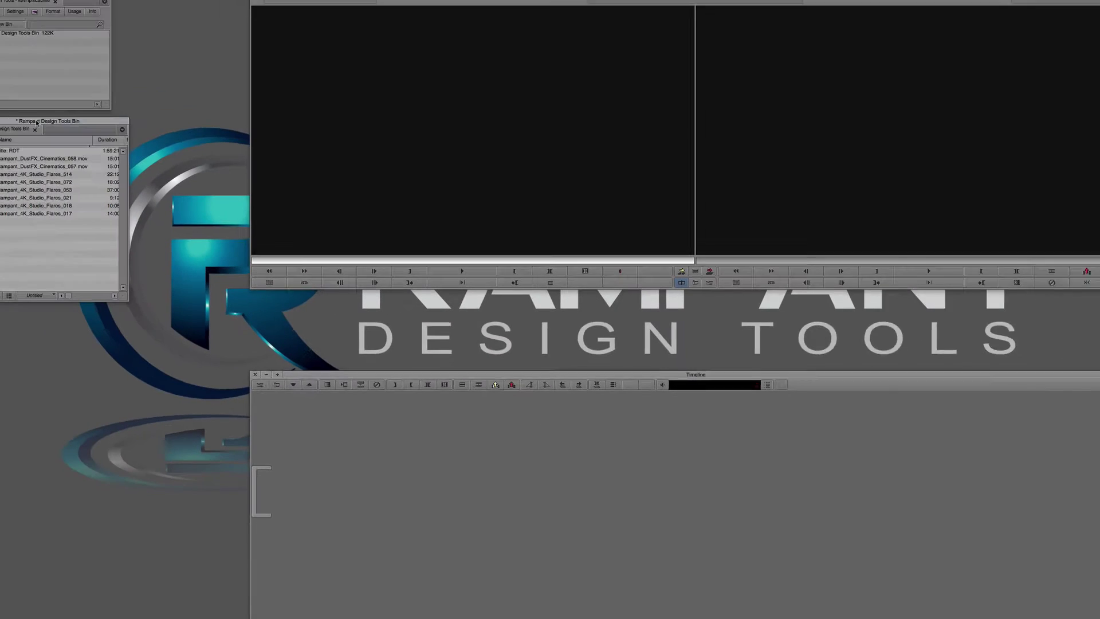
- Load the RDT title from the bin into the source monitor and scrub through it
{"action": "left_click", "coordinate": [8, 151]}
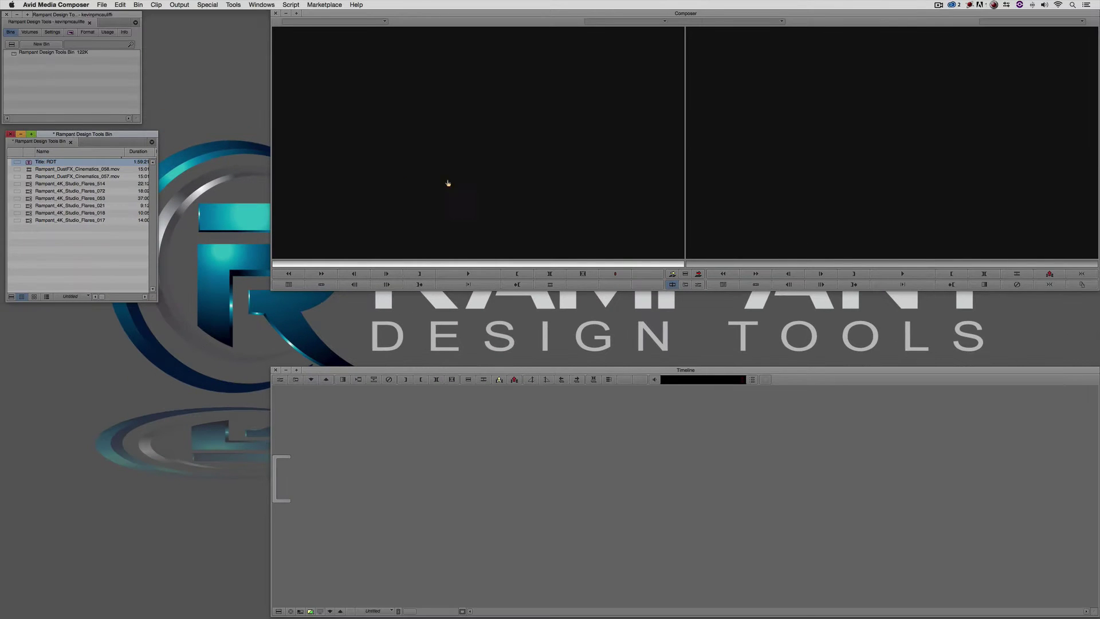
{"action": "left_click_drag", "start_coordinate": [437, 154], "coordinate": [415, 153]}
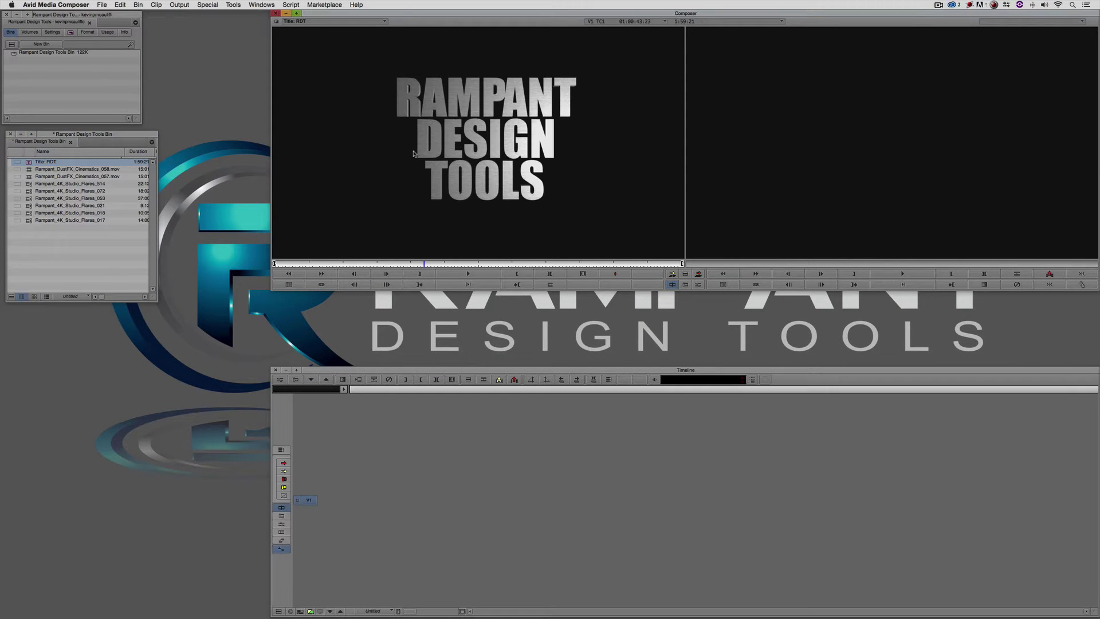
{"action": "left_click", "coordinate": [378, 265]}
{"action": "left_click_drag", "start_coordinate": [378, 264], "coordinate": [372, 264]}
{"action": "left_click_drag", "start_coordinate": [453, 263], "coordinate": [362, 255]}
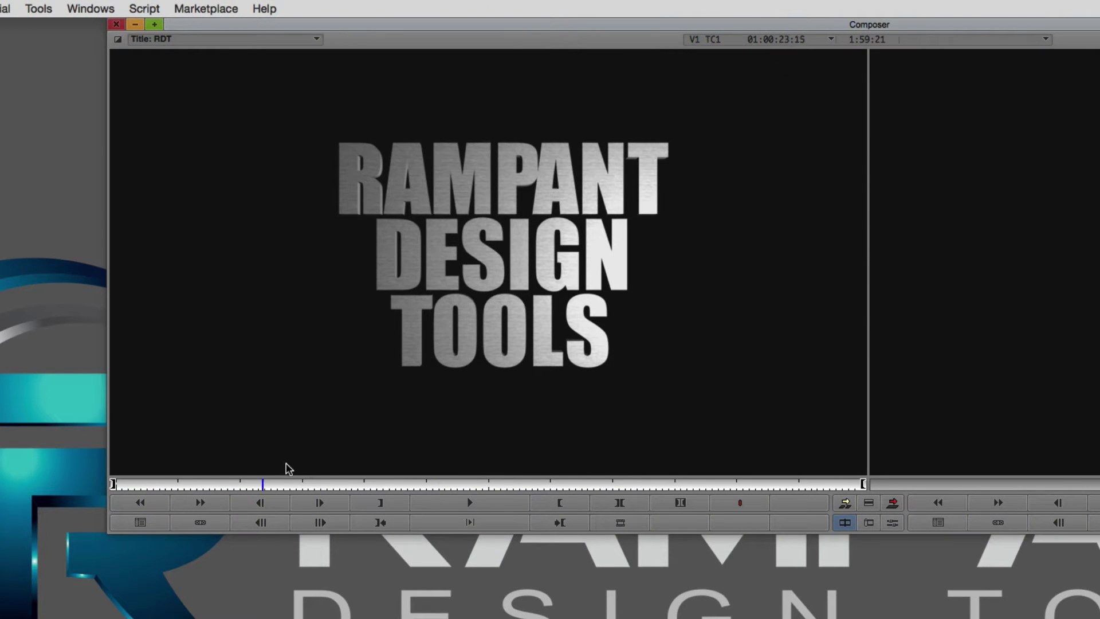
- Mark a section of 5:02 in the RDT title and splice it into a new sequence
{"action": "left_click_drag", "start_coordinate": [424, 481], "coordinate": [352, 482]}
{"action": "key", "text": "i"}
{"action": "key", "text": "o"}
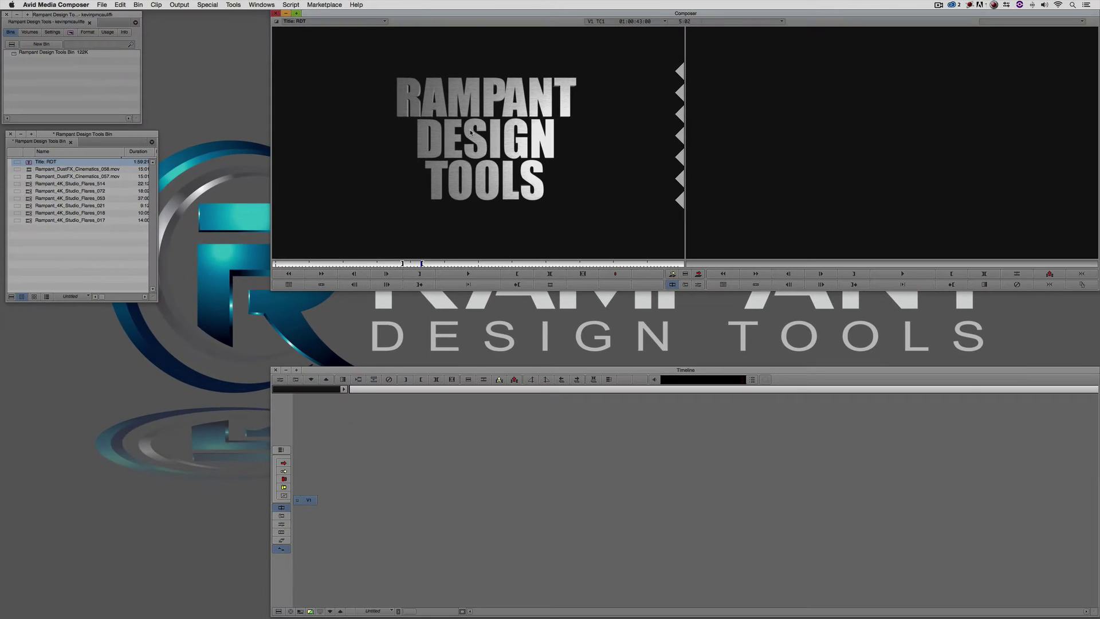
{"action": "key", "text": "v"}
{"action": "left_click", "coordinate": [806, 182]}
- Open the title clip's effect parameters and add Scaling keyframes at the clip's start and end
{"action": "left_click_drag", "start_coordinate": [609, 471], "coordinate": [657, 475]}
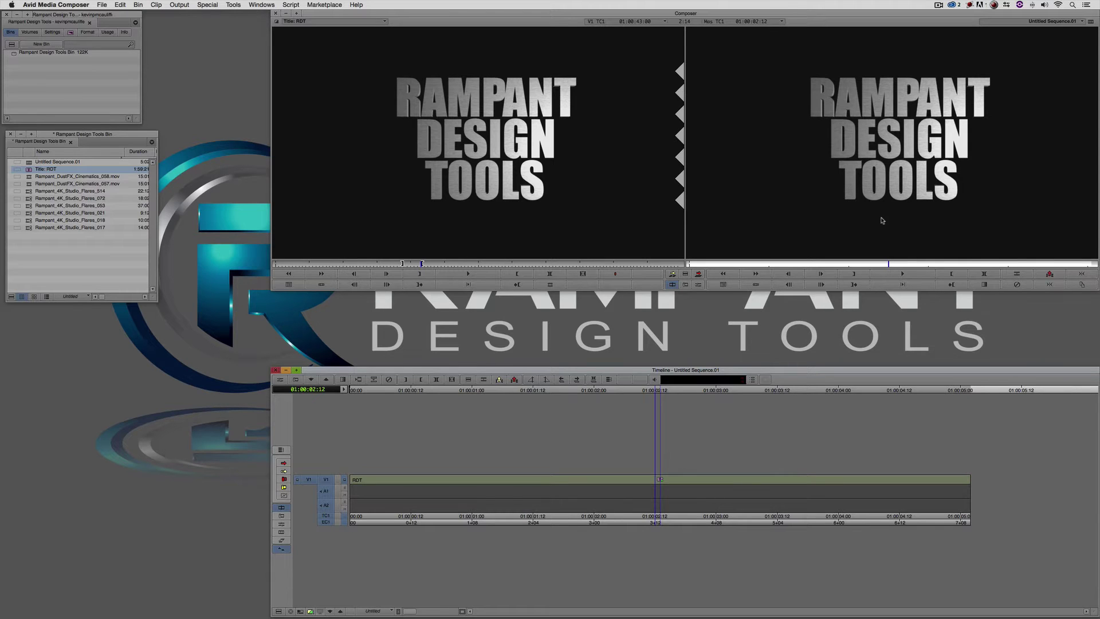
{"action": "key", "text": "shift+F10"}
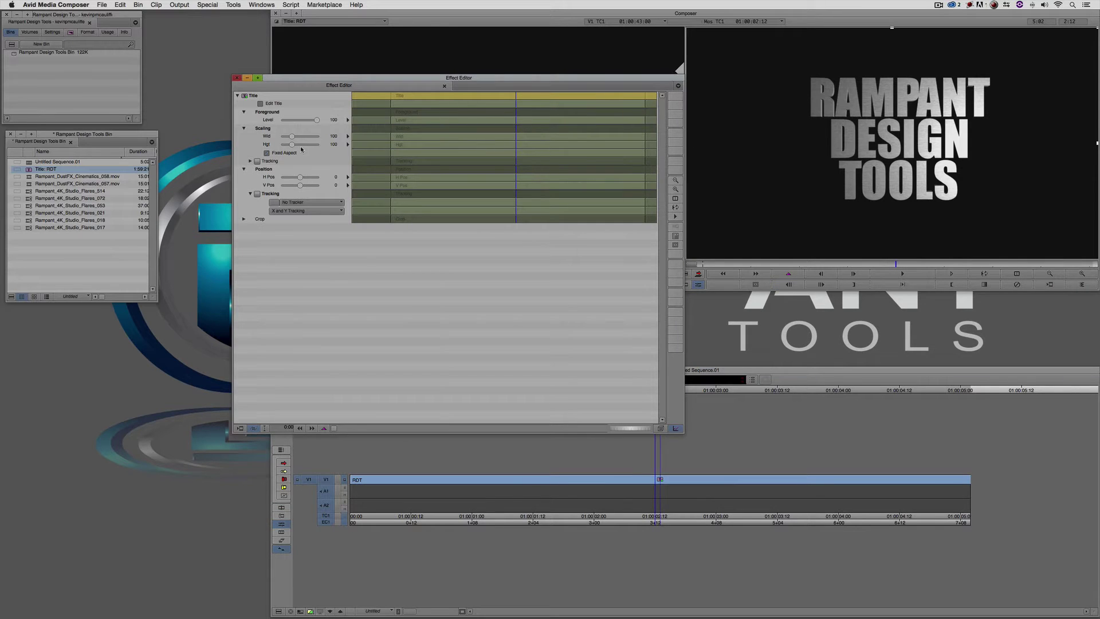
{"action": "key", "text": "Home"}
{"action": "right_click", "coordinate": [398, 130]}
{"action": "left_click", "coordinate": [409, 134]}
{"action": "left_click_drag", "start_coordinate": [457, 128], "coordinate": [656, 134]}
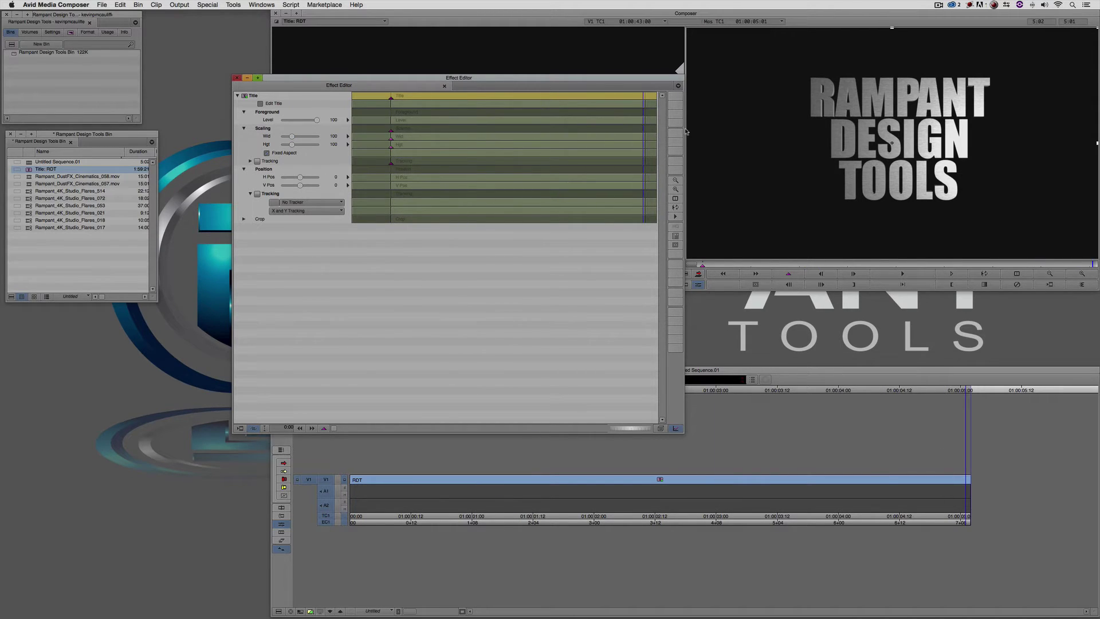
{"action": "right_click", "coordinate": [641, 129]}
{"action": "left_click", "coordinate": [652, 134]}
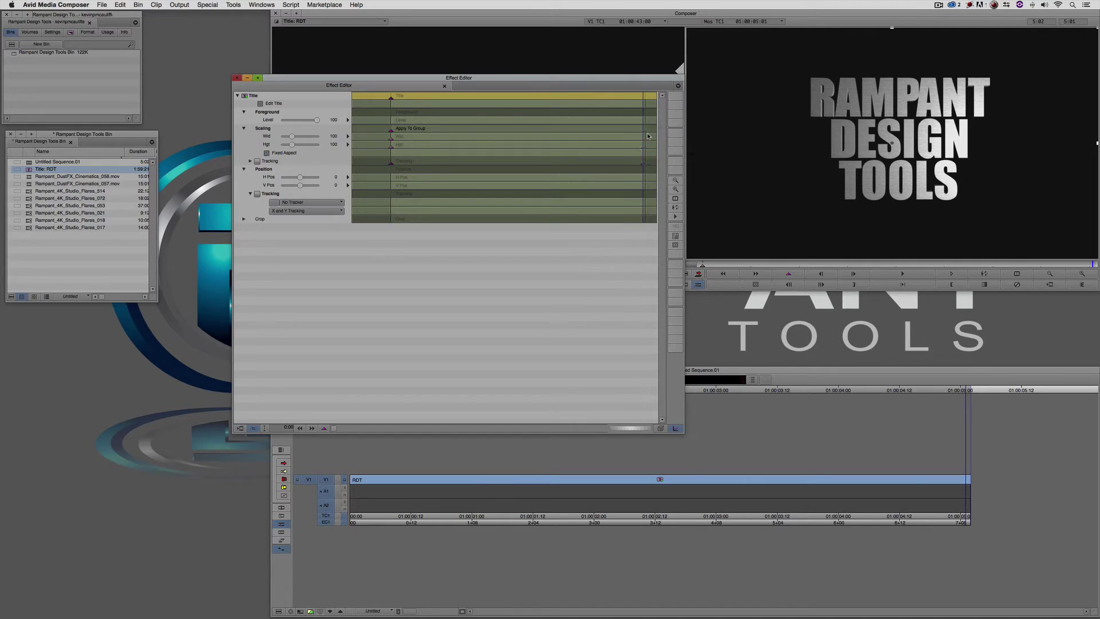
- Set the title's width and height scaling to 95 at the first keyframe and close the Effect Editor
{"action": "left_click", "coordinate": [391, 134]}
{"action": "left_click", "coordinate": [293, 138]}
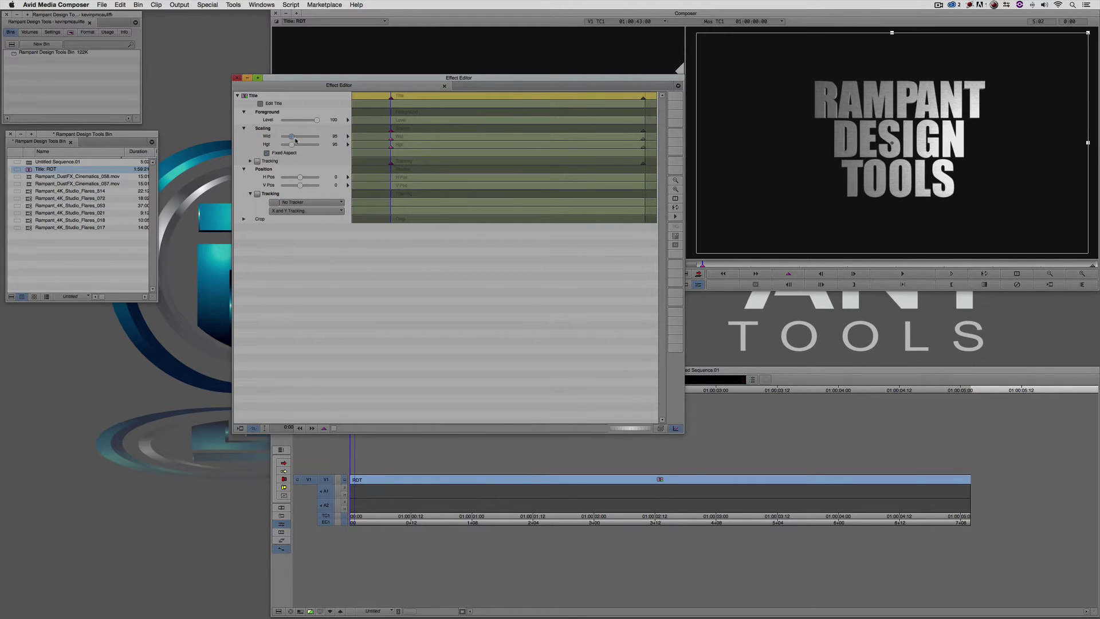
{"action": "left_click", "coordinate": [237, 79]}
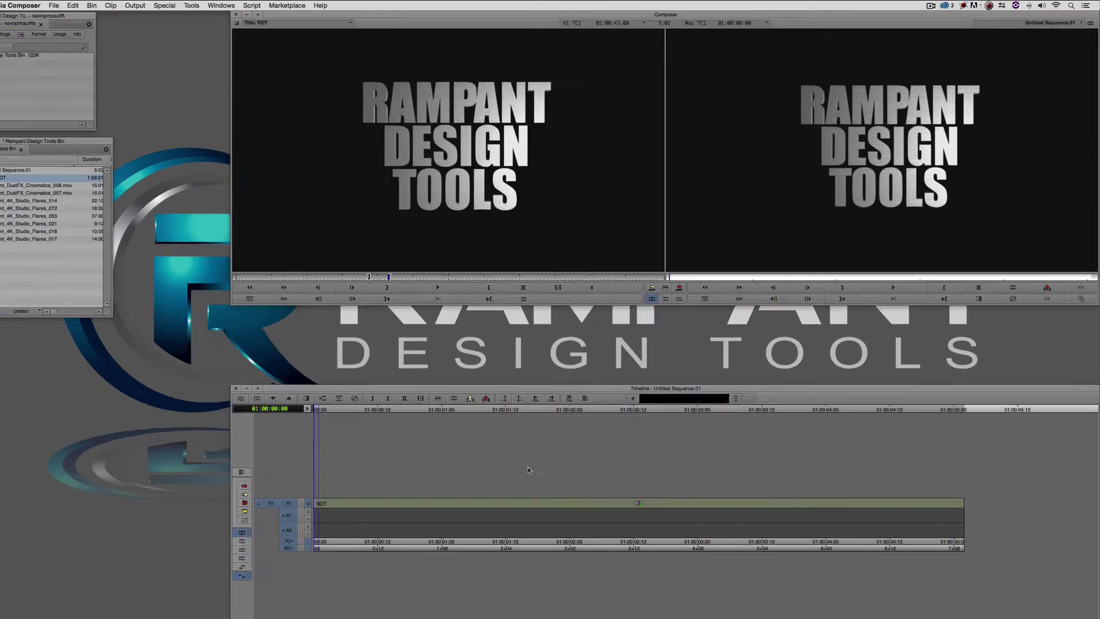
- Scrub through the sequence to review the title's scaling animation
{"action": "left_click", "coordinate": [497, 517]}
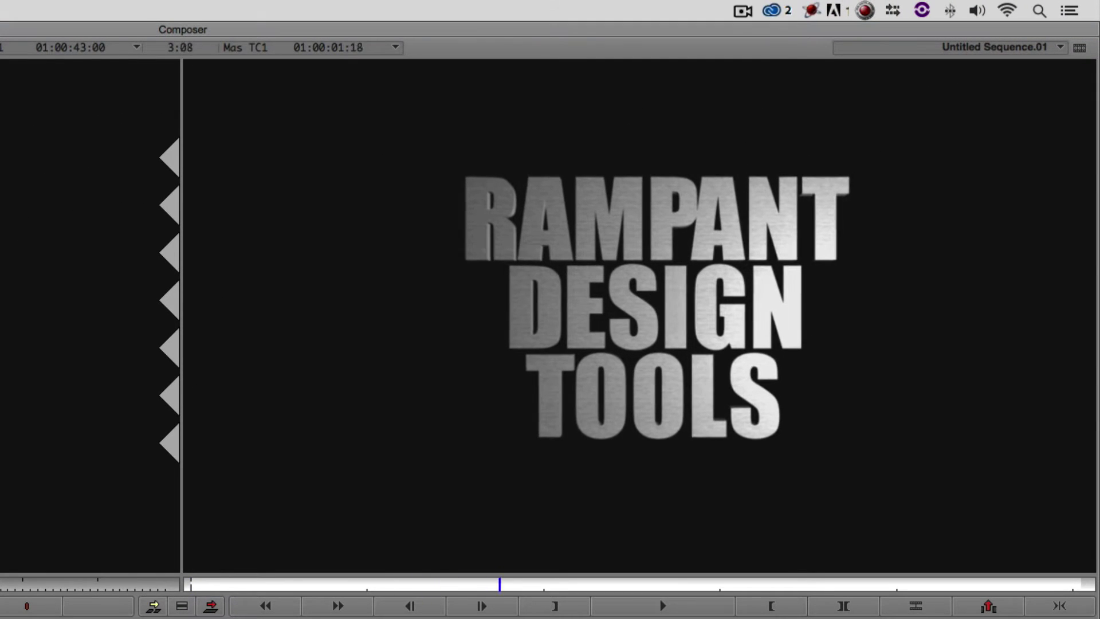
{"action": "left_click_drag", "start_coordinate": [870, 510], "coordinate": [341, 489]}
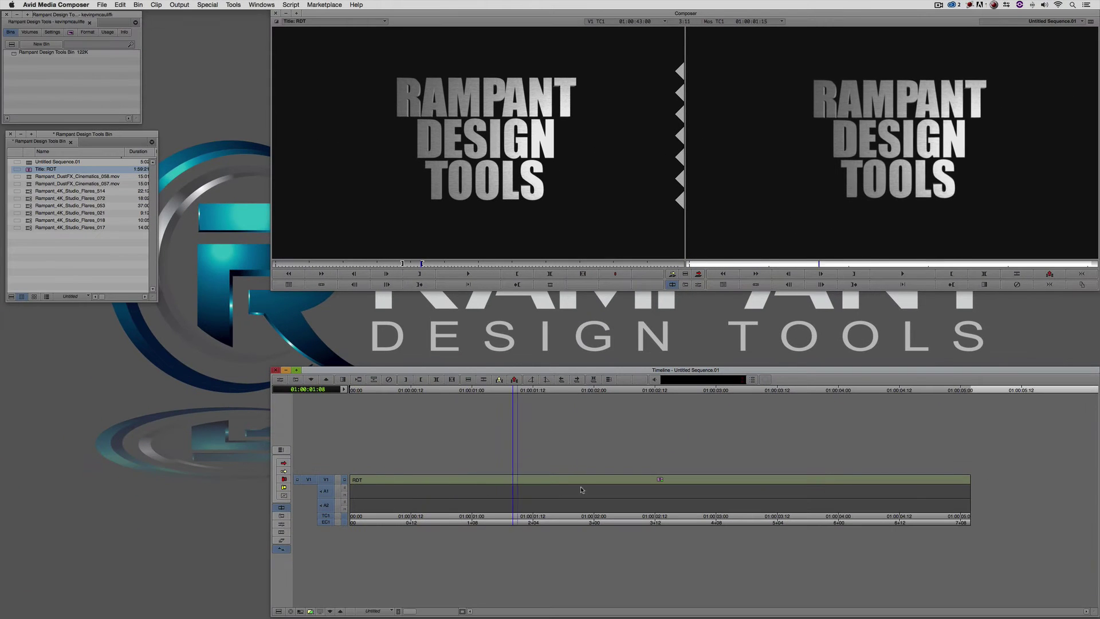
{"action": "left_click_drag", "start_coordinate": [915, 492], "coordinate": [780, 483]}
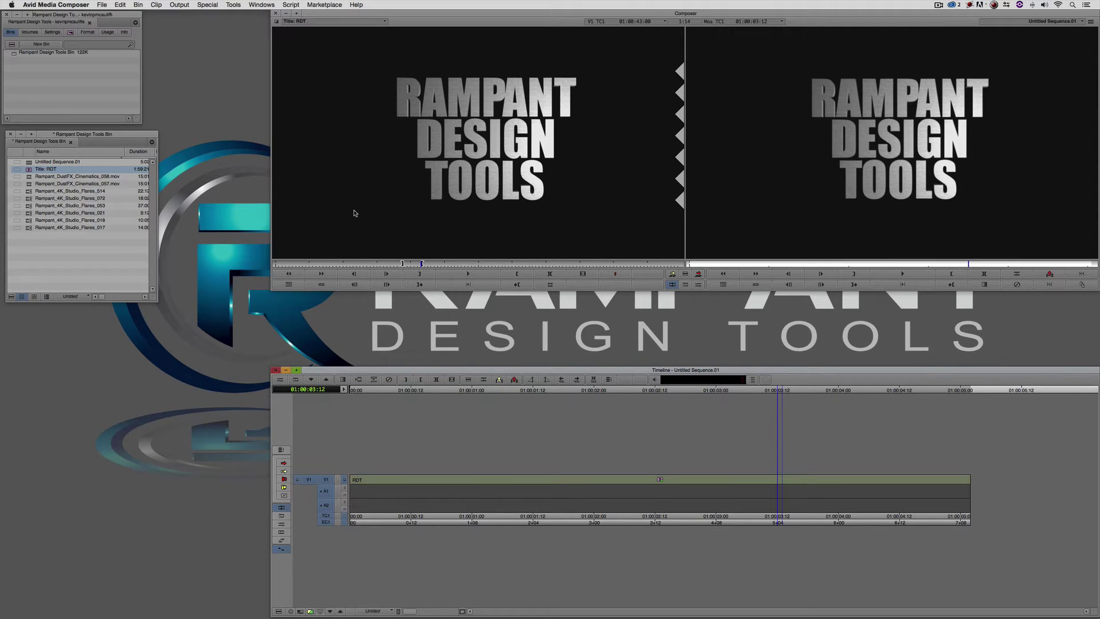
- Load Rampant_DustFX_Cinematics_058.mov into the source monitor and preview its dust particles
{"action": "left_click_drag", "start_coordinate": [23, 178], "coordinate": [424, 174]}
{"action": "left_click_drag", "start_coordinate": [537, 259], "coordinate": [478, 264]}
{"action": "left_click_drag", "start_coordinate": [351, 261], "coordinate": [337, 259]}
{"action": "left_click_drag", "start_coordinate": [458, 259], "coordinate": [349, 260]}
- Add a second video track and overwrite the dust clip onto it above the full length of the title
{"action": "left_click_drag", "start_coordinate": [506, 501], "coordinate": [319, 476]}
{"action": "key", "text": "super+y"}
{"action": "left_click", "coordinate": [408, 174]}
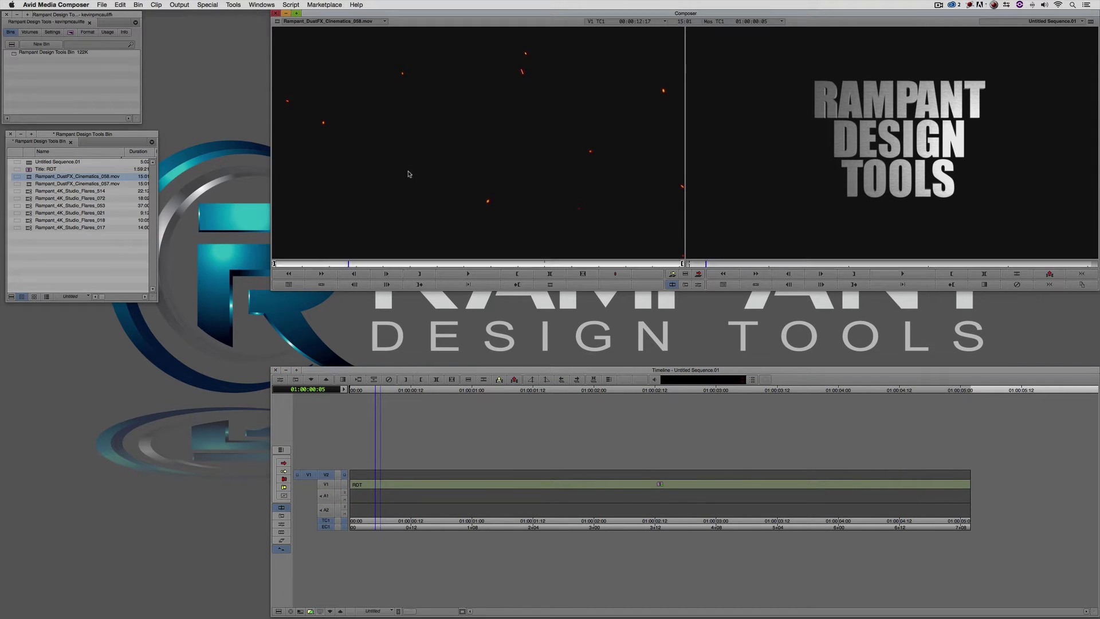
{"action": "left_click", "coordinate": [454, 488]}
{"action": "key", "text": "b"}
{"action": "left_click_drag", "start_coordinate": [427, 458], "coordinate": [614, 467]}
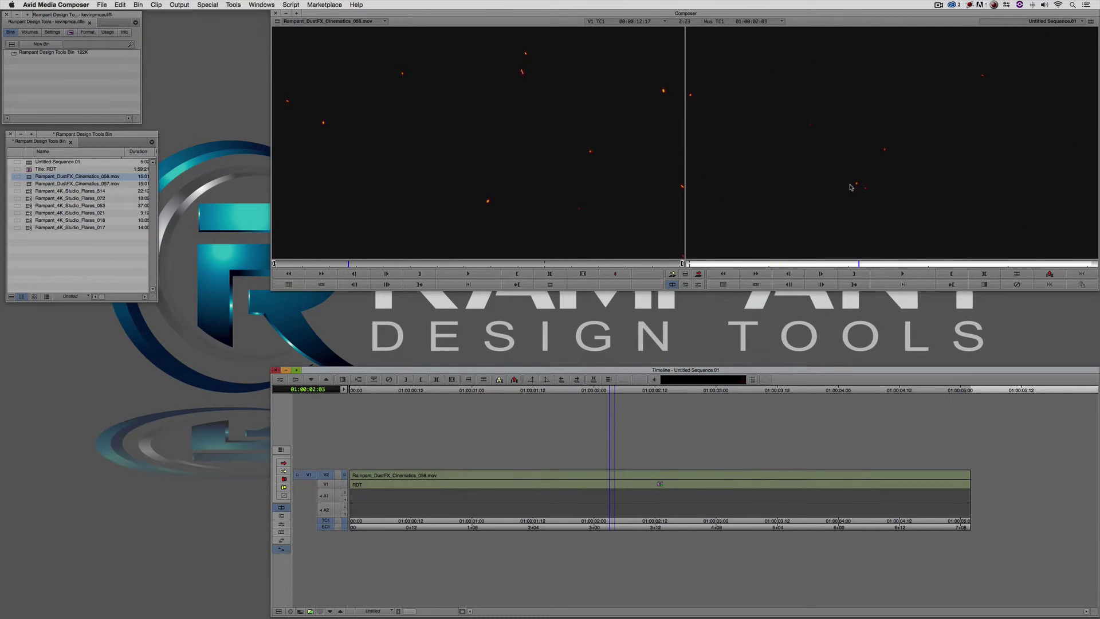
{"action": "left_click_drag", "start_coordinate": [612, 474], "coordinate": [665, 475]}
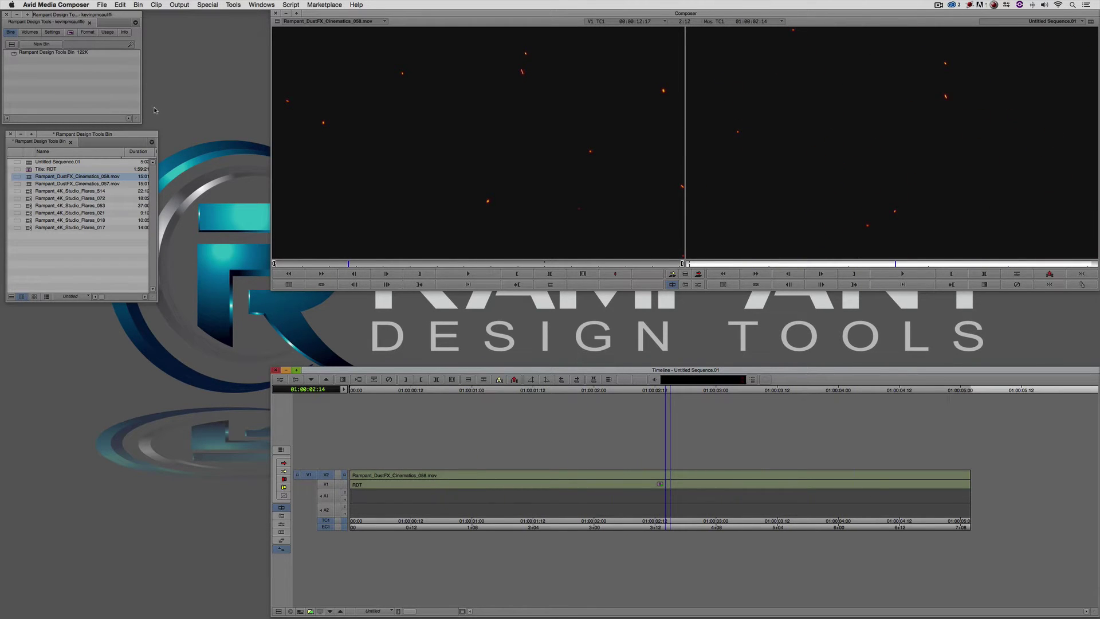
- Apply the Boris RED for Avid-RT Filter effect to the dust clip on V2
{"action": "key", "text": "super+8"}
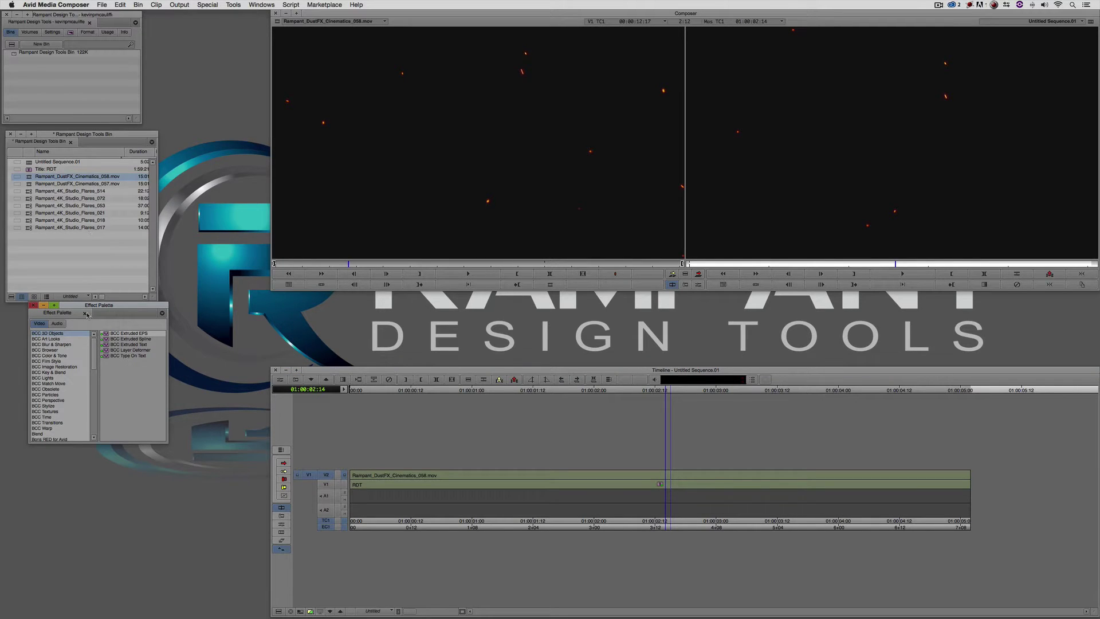
{"action": "left_click_drag", "start_coordinate": [88, 307], "coordinate": [154, 145]}
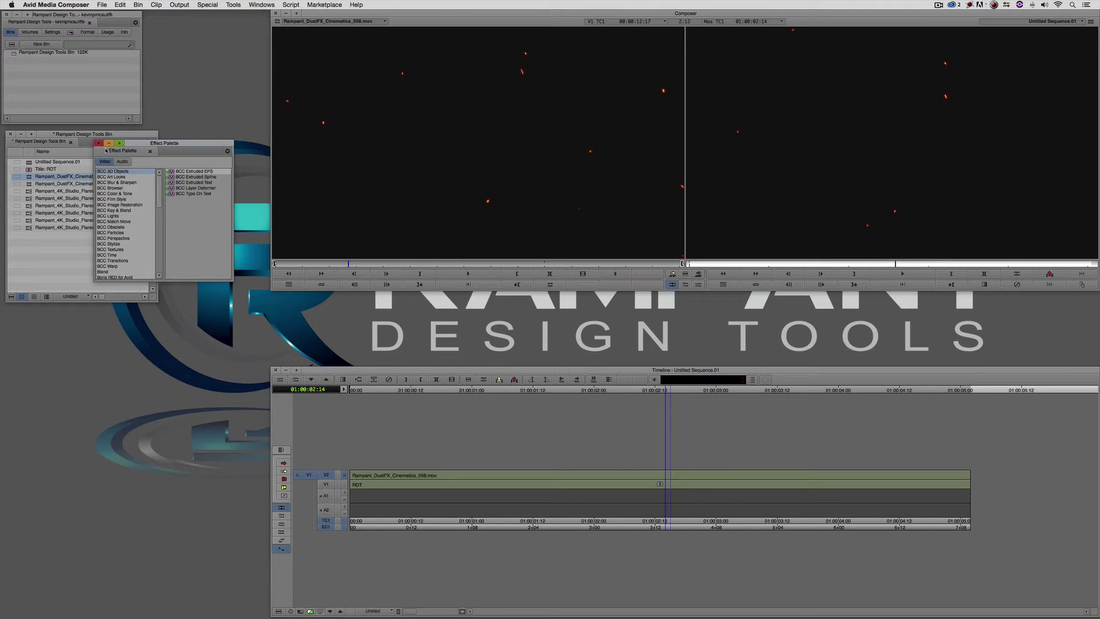
{"action": "scroll", "coordinate": [126, 218], "scroll_direction": "down", "scroll_amount": 4}
{"action": "left_click", "coordinate": [115, 256]}
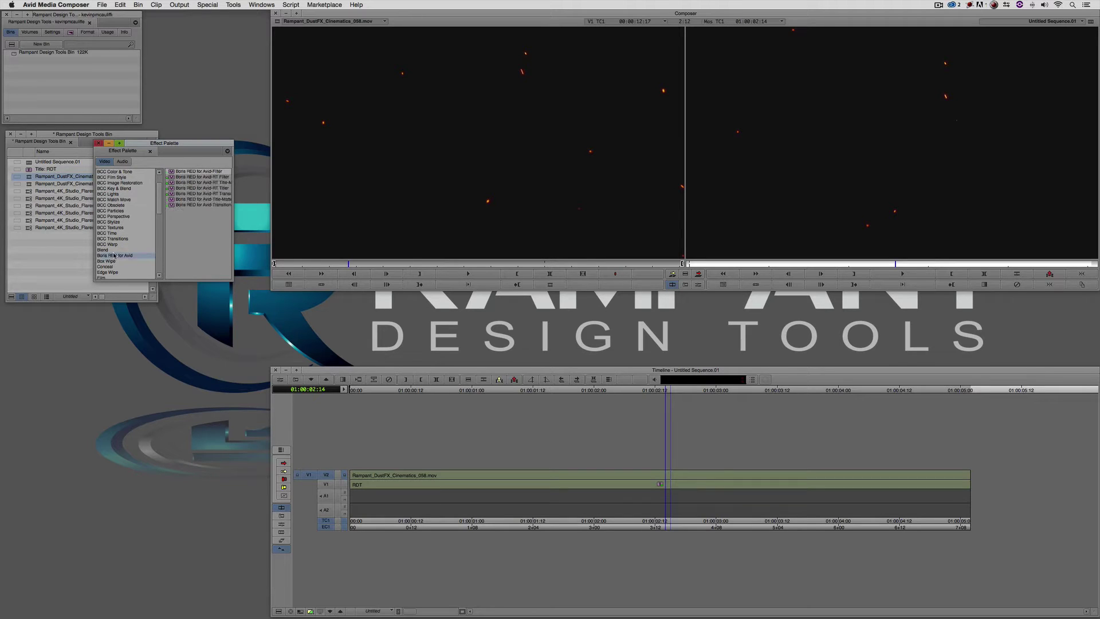
{"action": "left_click_drag", "start_coordinate": [186, 147], "coordinate": [146, 145]}
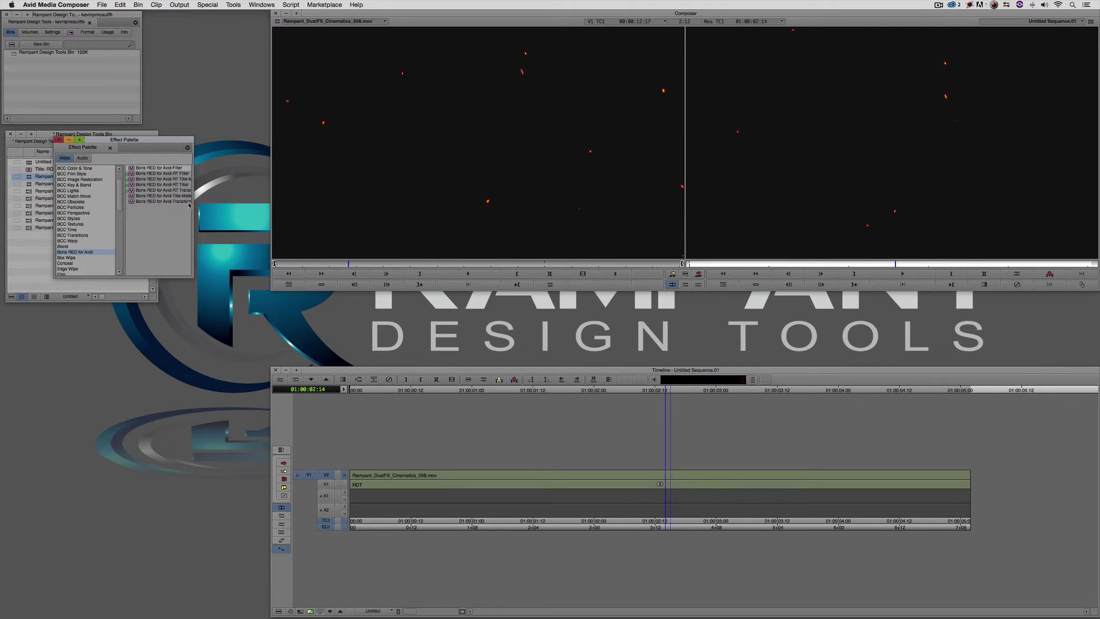
{"action": "left_click_drag", "start_coordinate": [193, 204], "coordinate": [212, 199]}
{"action": "left_click", "coordinate": [171, 174]}
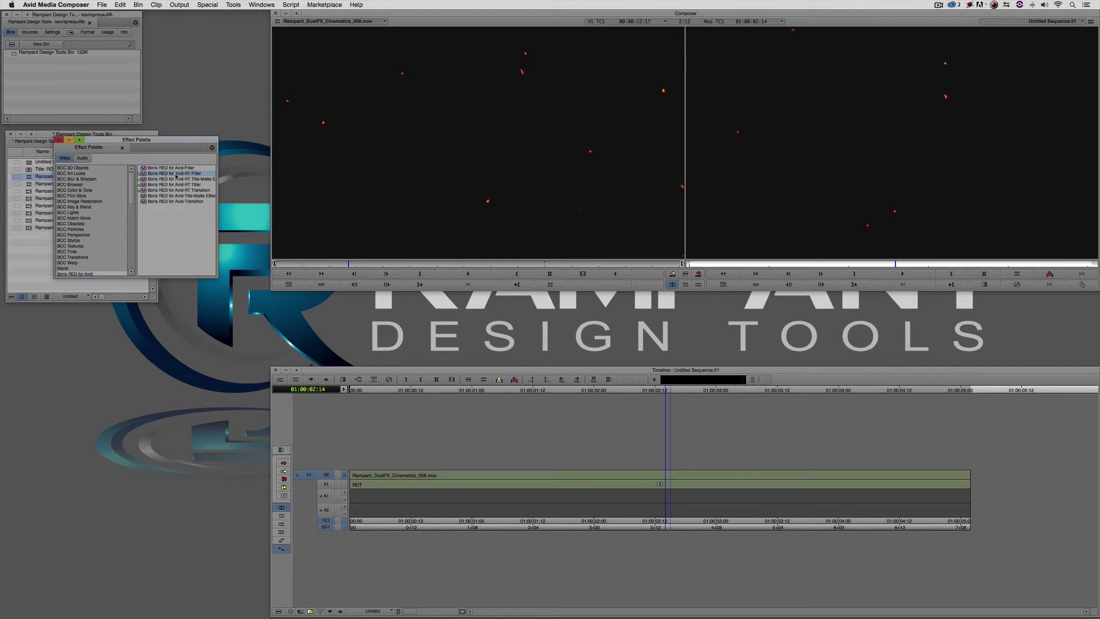
{"action": "left_click_drag", "start_coordinate": [142, 176], "coordinate": [722, 471]}
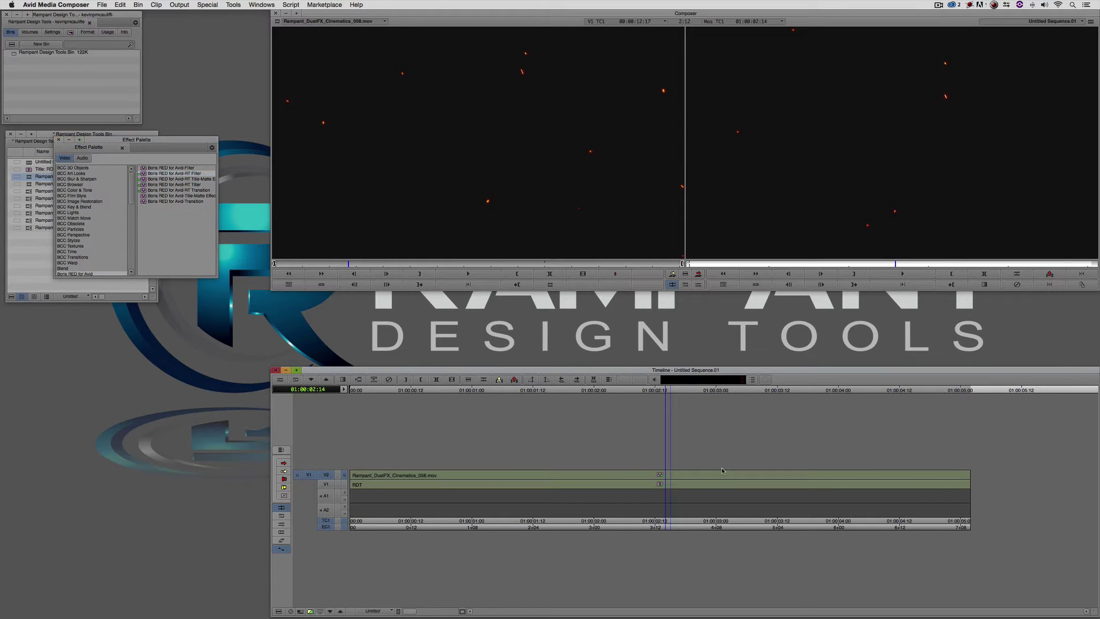
- Open the Boris RED filter on the dust clip for editing and launch its user interface
{"action": "left_click", "coordinate": [658, 475]}
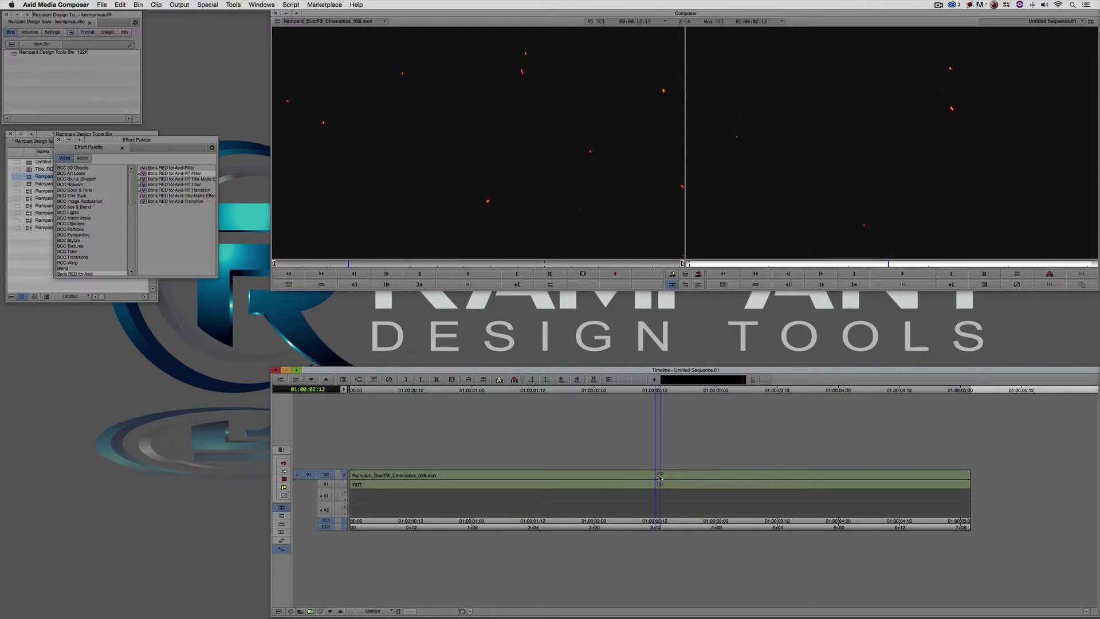
{"action": "double_click", "coordinate": [659, 477]}
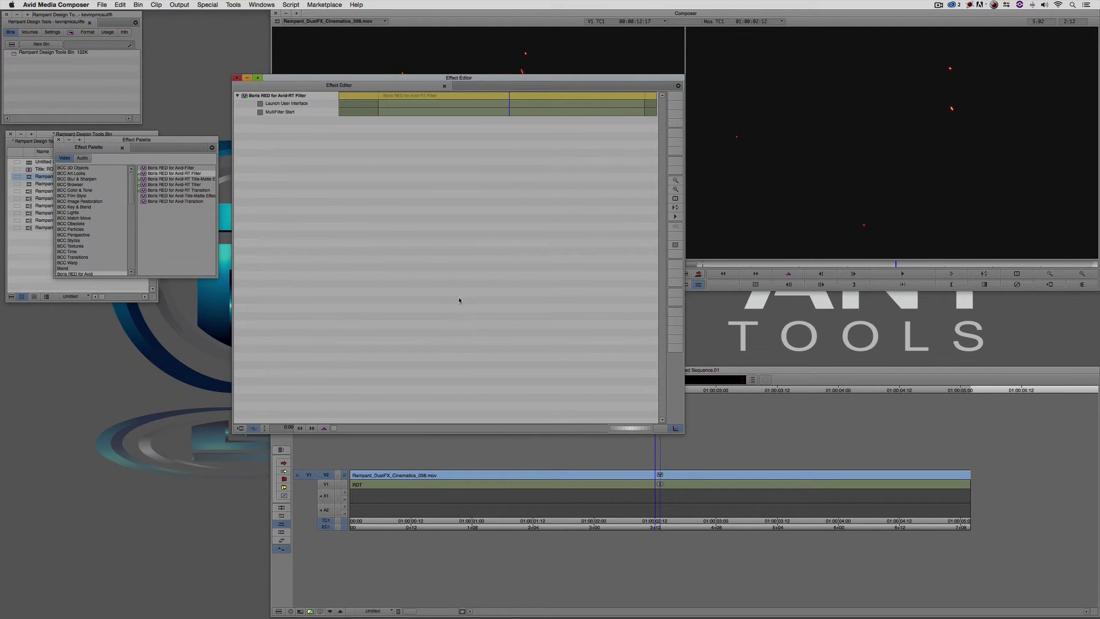
{"action": "left_click_drag", "start_coordinate": [496, 83], "coordinate": [347, 29]}
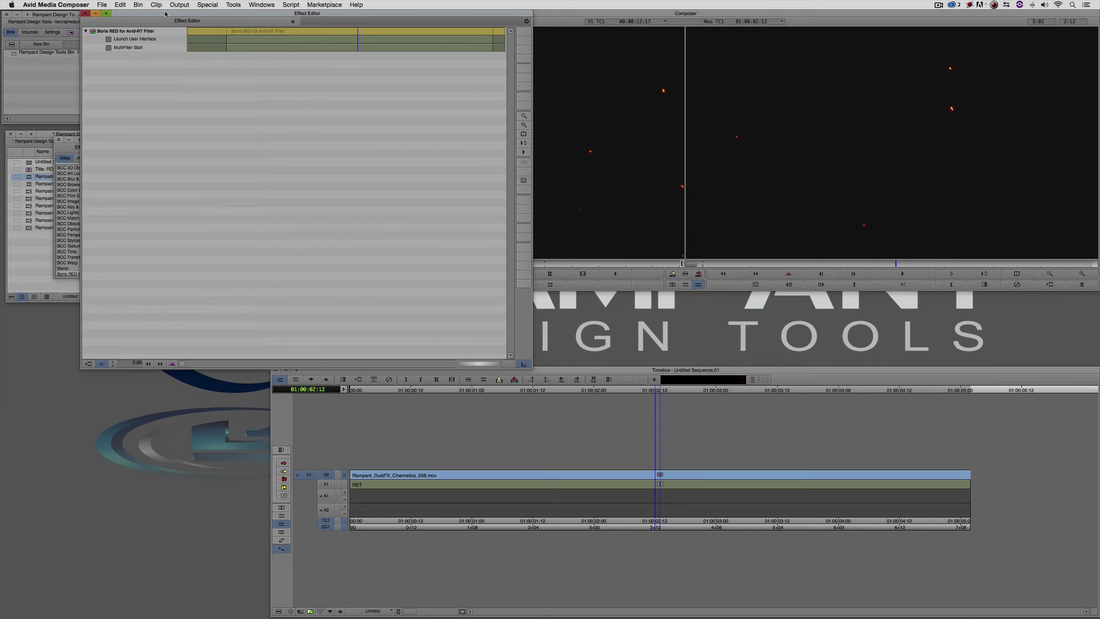
{"action": "left_click_drag", "start_coordinate": [324, 15], "coordinate": [505, 149]}
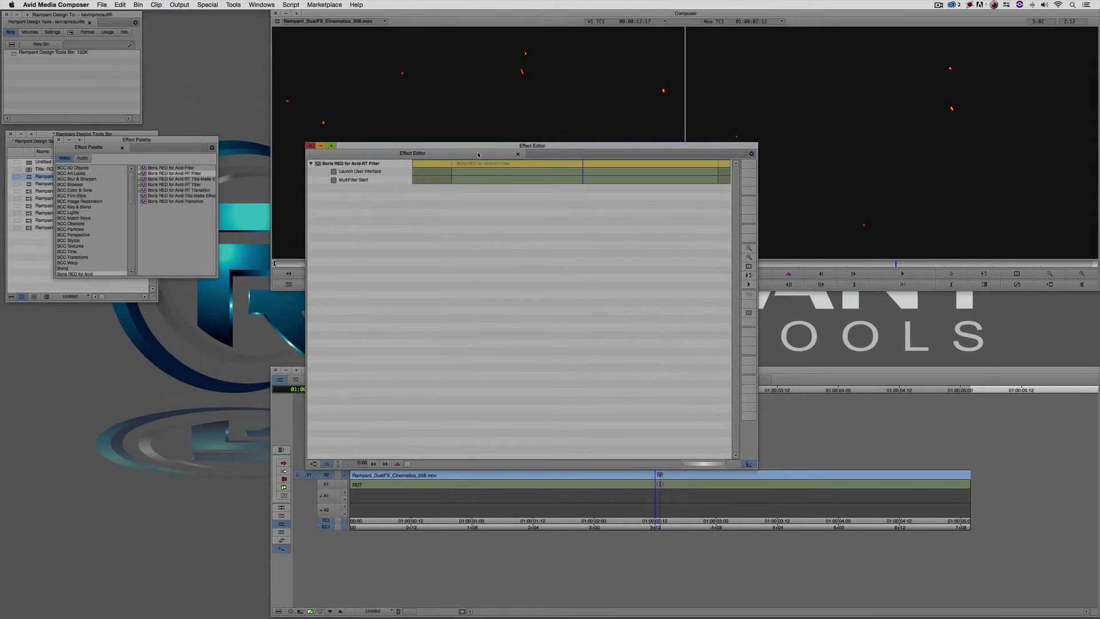
{"action": "left_click", "coordinate": [355, 172]}
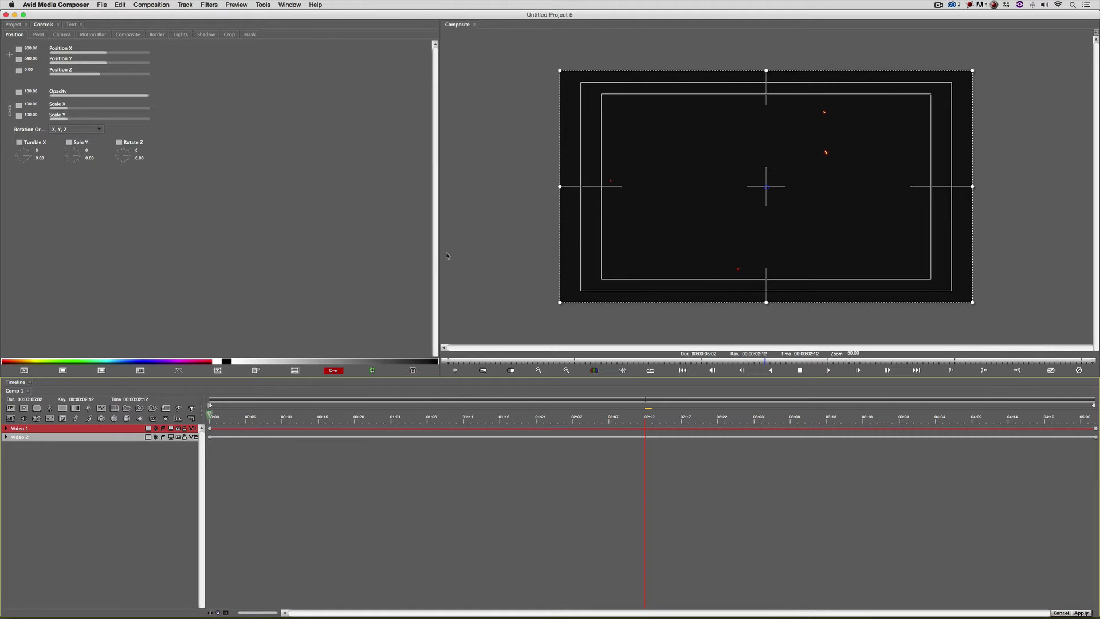
- Toggle the Video 1 track's visibility to check the layer beneath, and set its composite apply mode to Add
{"action": "left_click", "coordinate": [157, 430]}
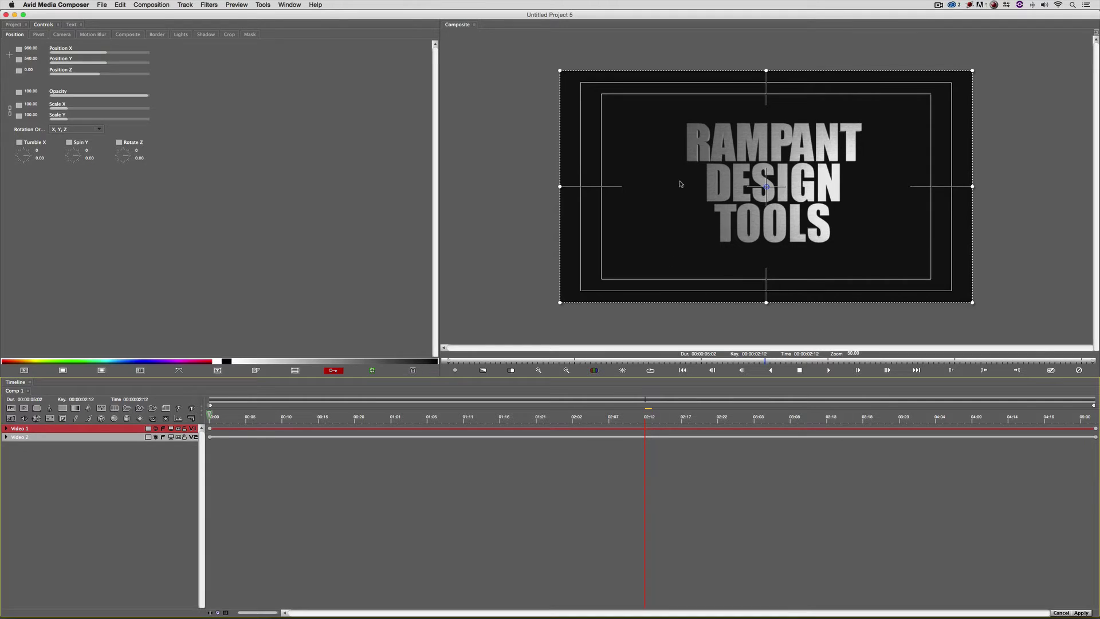
{"action": "left_click", "coordinate": [156, 428]}
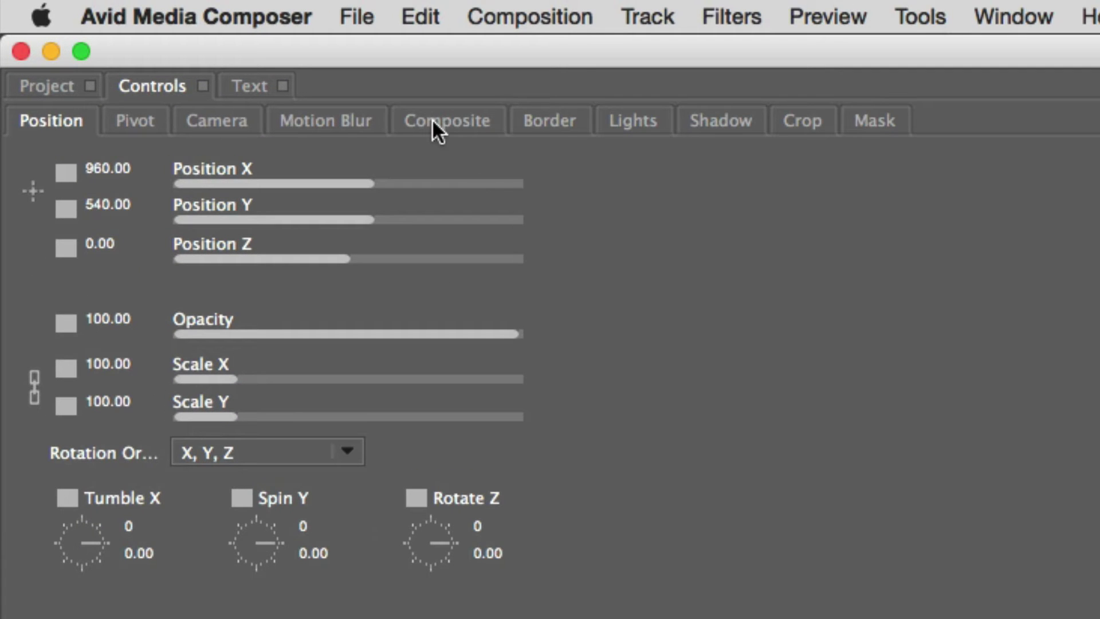
{"action": "left_click", "coordinate": [436, 131]}
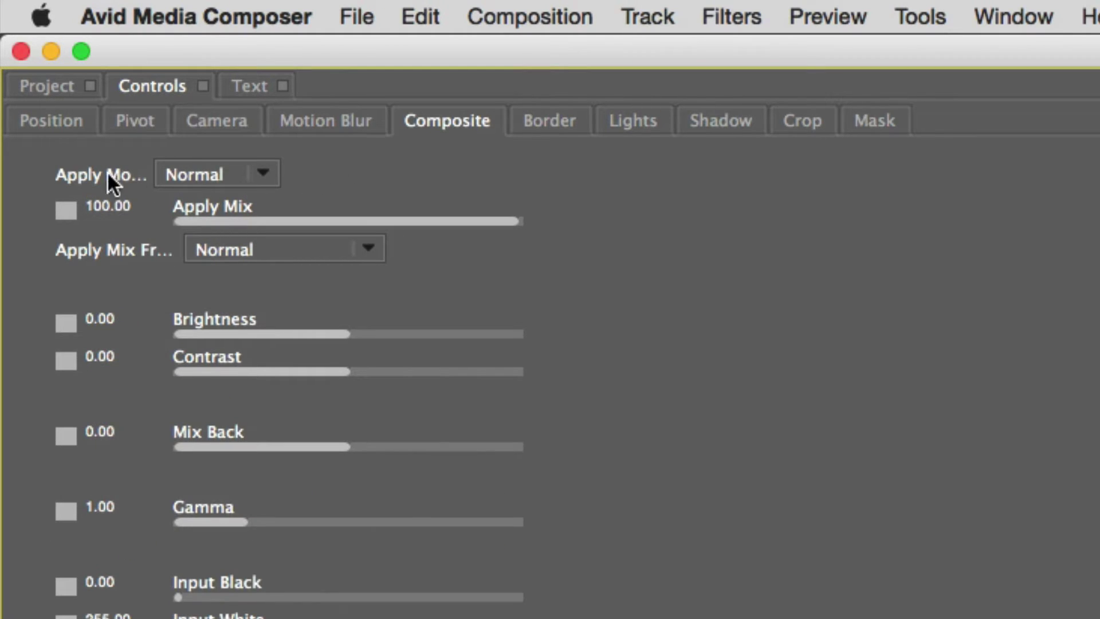
{"action": "left_click", "coordinate": [242, 168]}
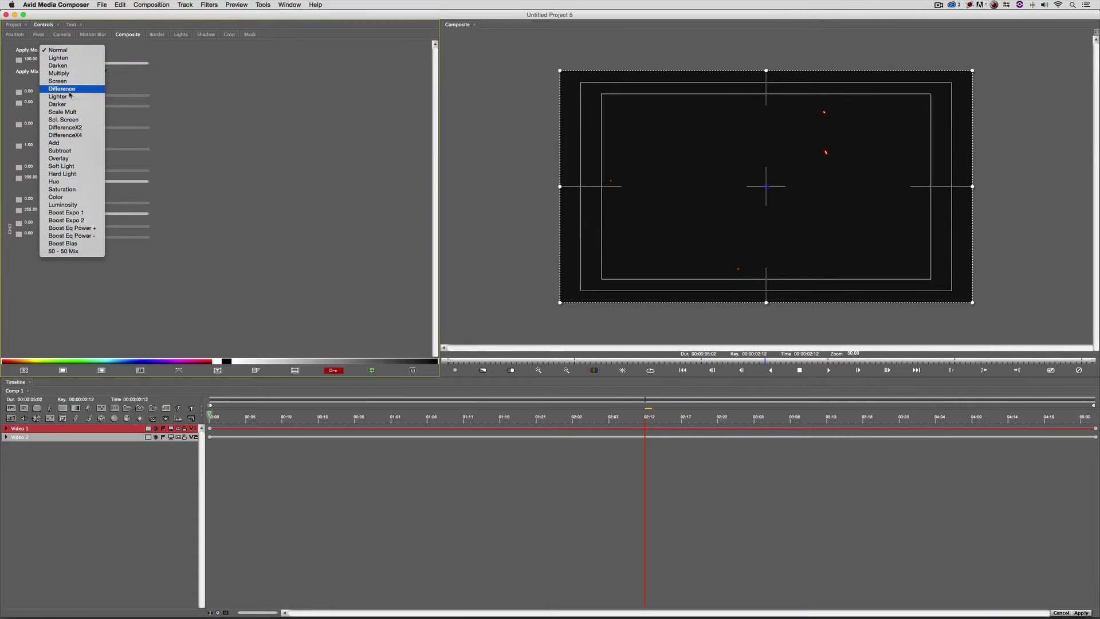
{"action": "left_click", "coordinate": [68, 142]}
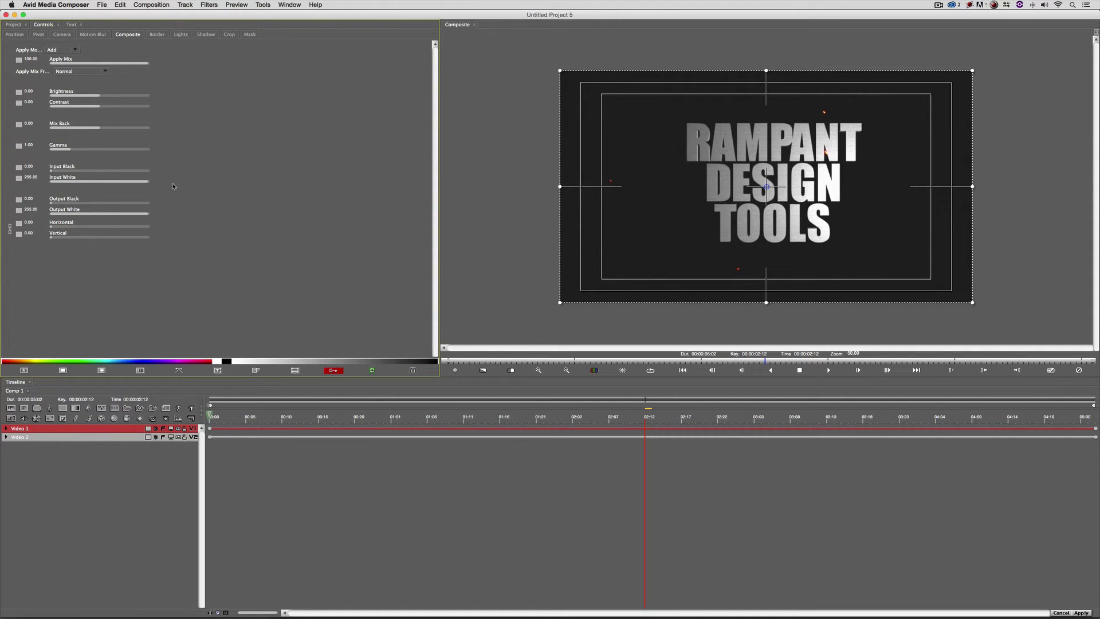
- Return to the start of the Boris RED composition and review its project settings
{"action": "left_click_drag", "start_coordinate": [245, 417], "coordinate": [189, 419]}
{"action": "left_click", "coordinate": [120, 4]}
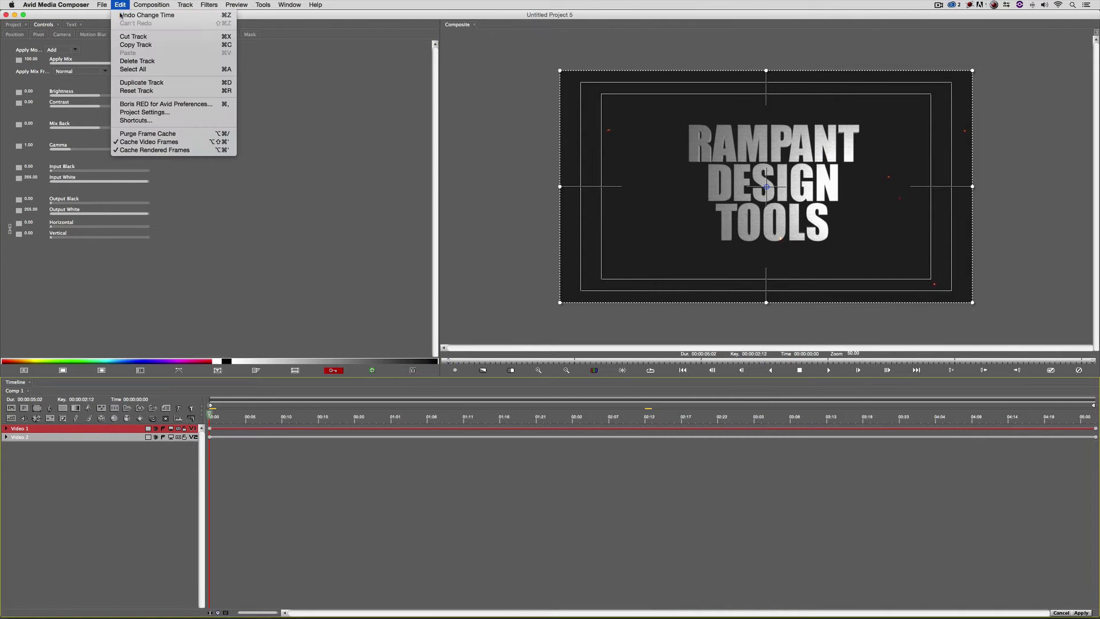
{"action": "left_click", "coordinate": [143, 112]}
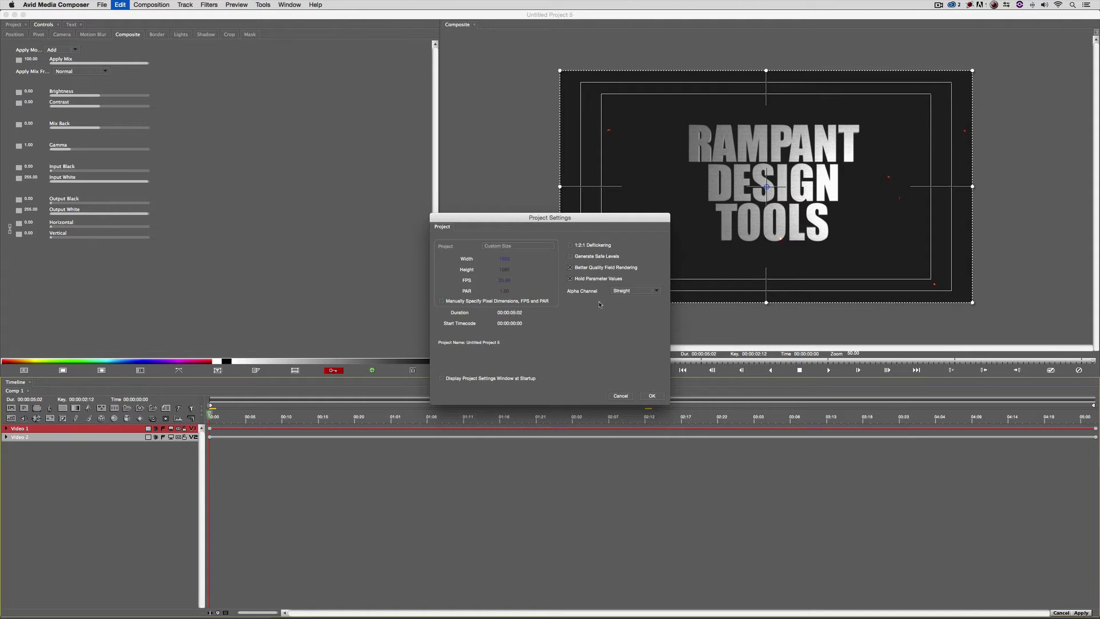
{"action": "left_click", "coordinate": [650, 397]}
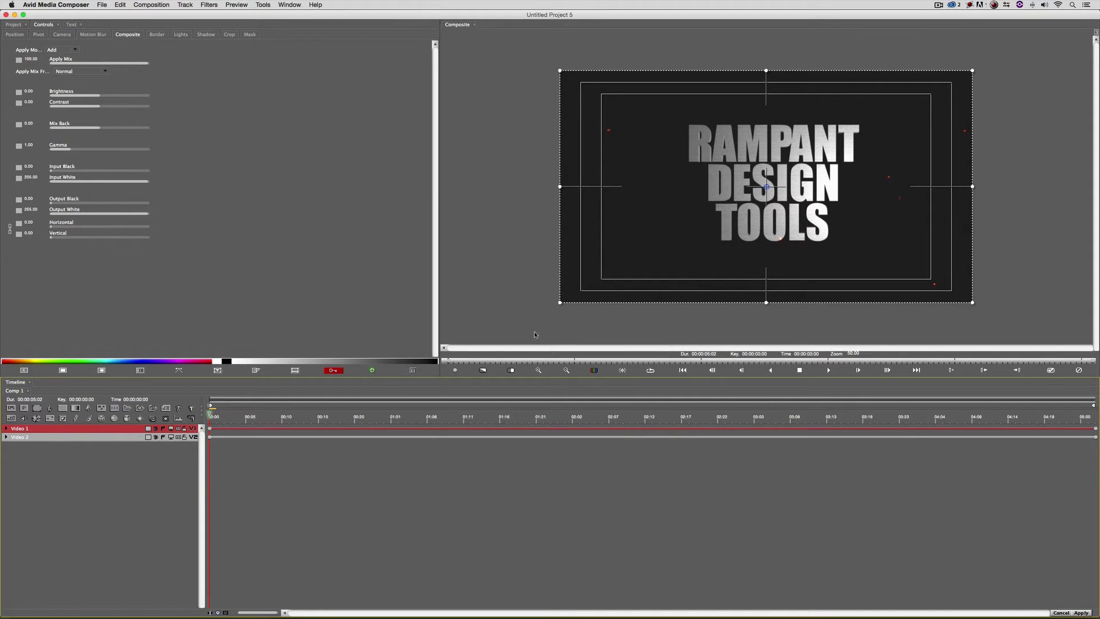
- Raise the Video 1 layer's contrast to about 16.84, apply the Boris RED changes, and play back the composite in the sequence
{"action": "left_click_drag", "start_coordinate": [100, 107], "coordinate": [109, 106]}
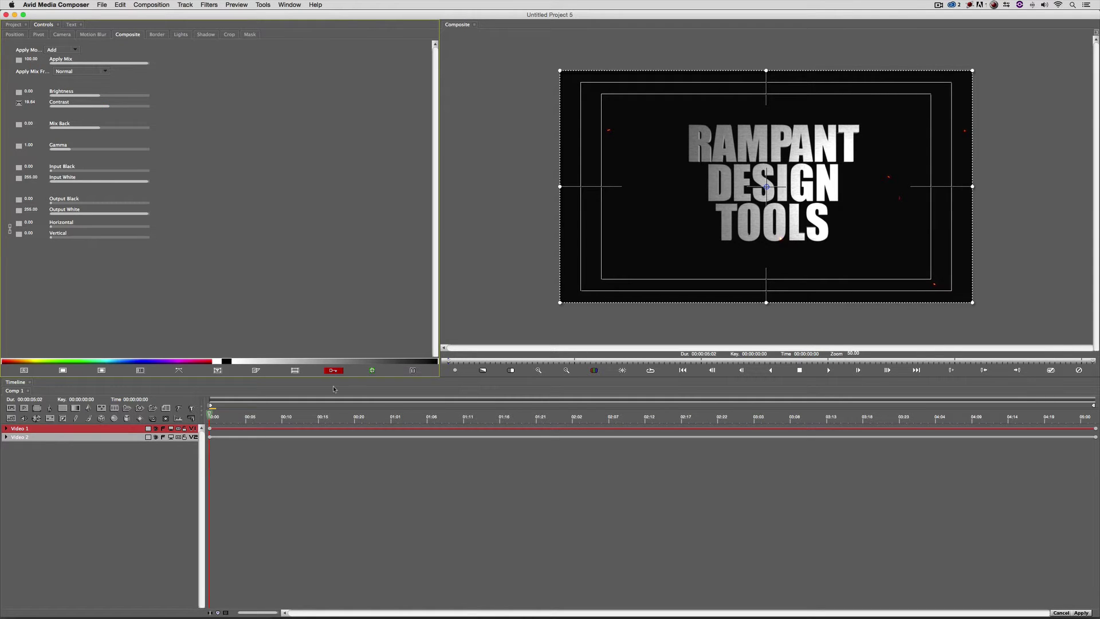
{"action": "left_click", "coordinate": [1081, 613]}
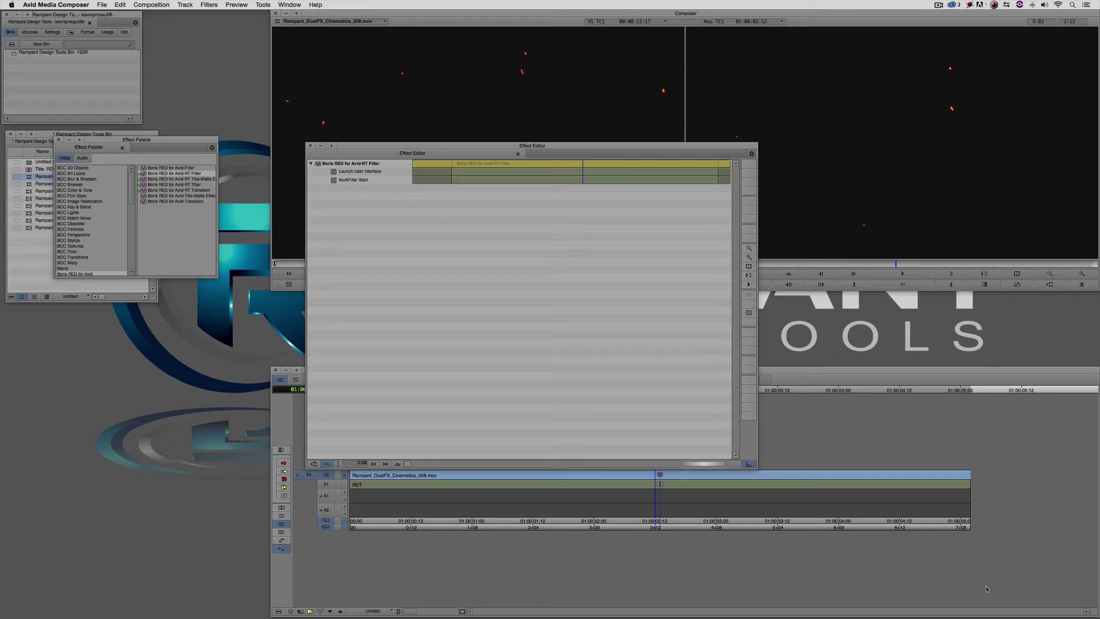
{"action": "left_click", "coordinate": [310, 145]}
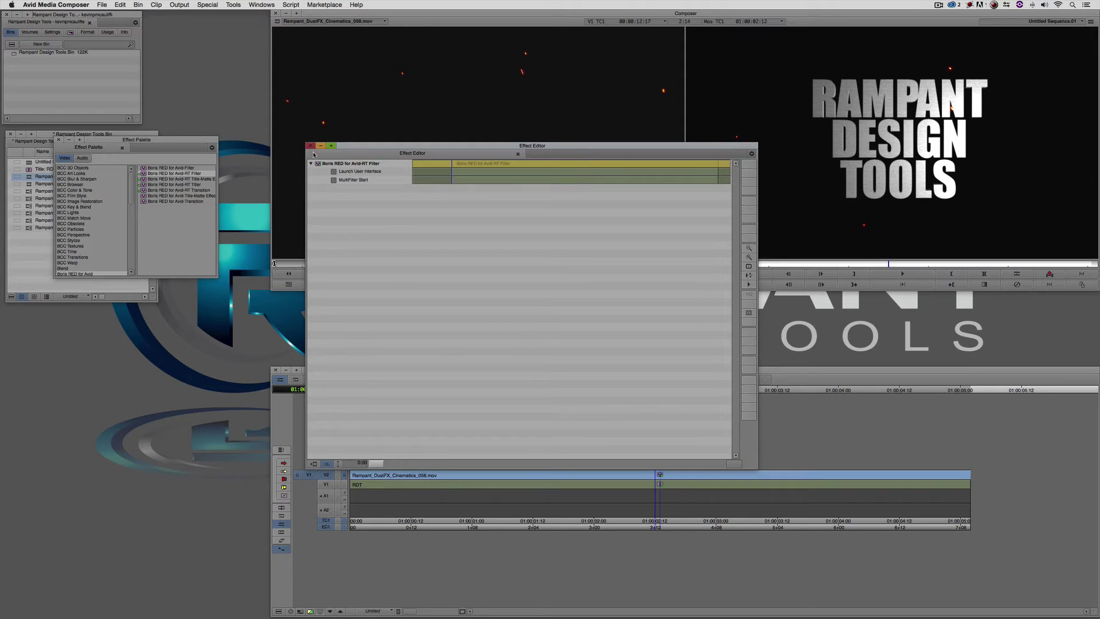
{"action": "left_click", "coordinate": [443, 483]}
{"action": "key", "text": "space"}
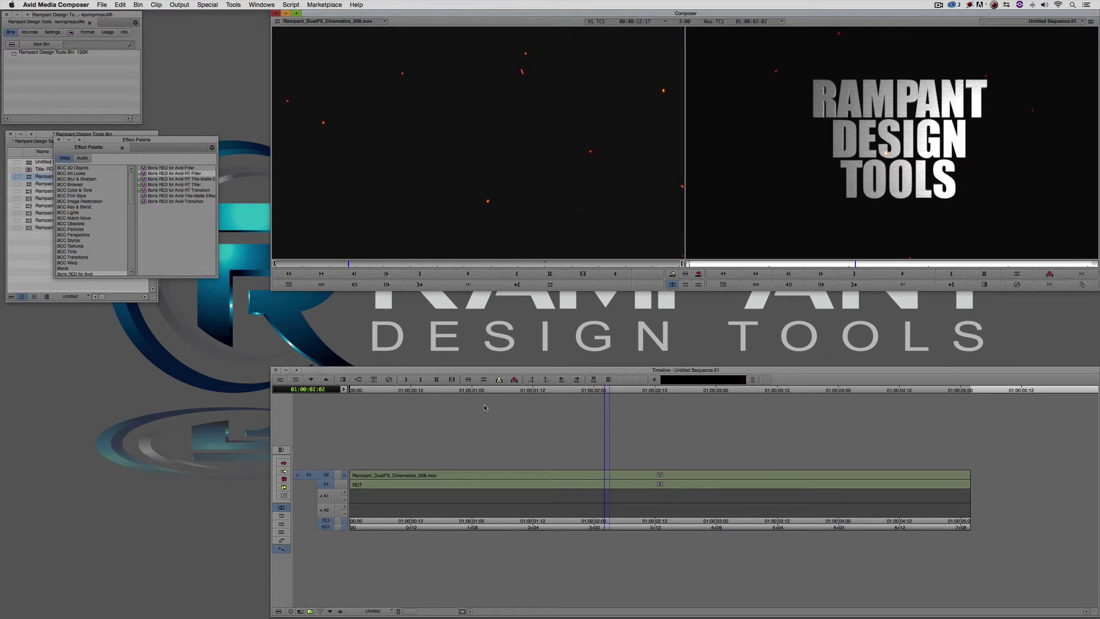
- Save the dust clip's configured Boris RED effect into the bin as "Add Transfer Mode" and close the Effect Editor
{"action": "key", "text": "F8"}
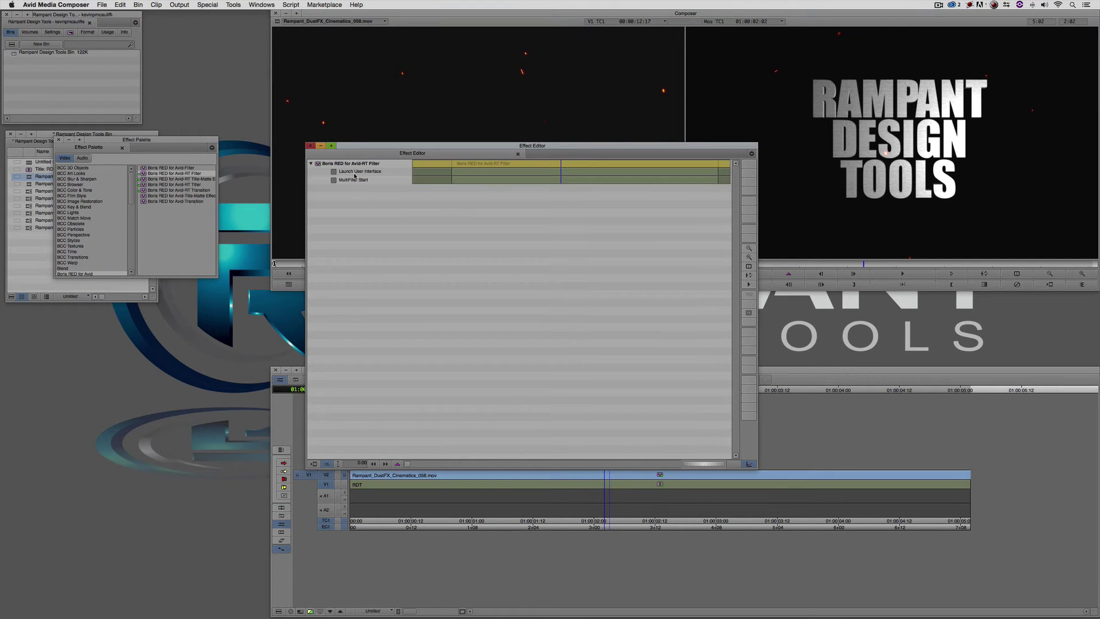
{"action": "left_click_drag", "start_coordinate": [356, 154], "coordinate": [85, 156]}
{"action": "left_click", "coordinate": [62, 162]}
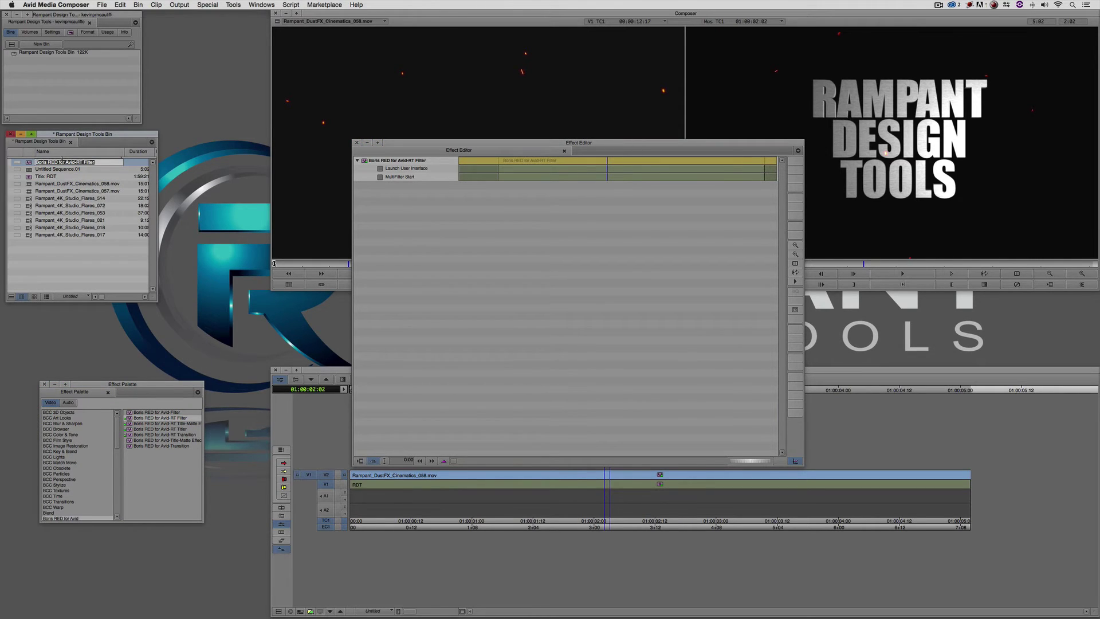
{"action": "type", "text": "Add Transfer Mode"}
{"action": "key", "text": "Return"}
{"action": "left_click", "coordinate": [385, 148]}
{"action": "left_click_drag", "start_coordinate": [386, 147], "coordinate": [236, 103]}
{"action": "left_click", "coordinate": [208, 99]}
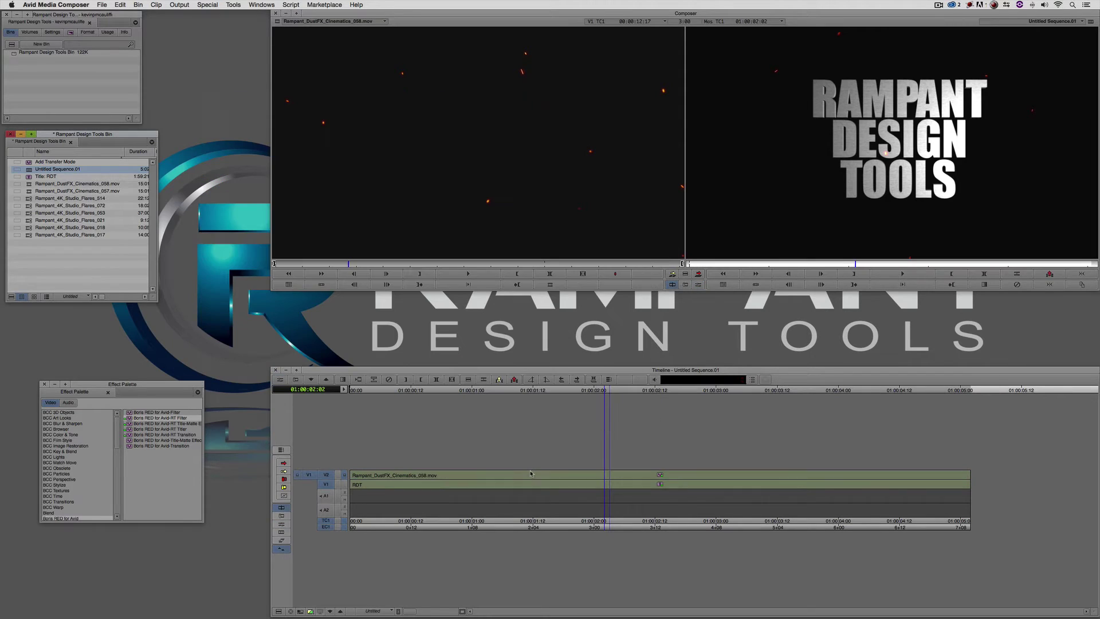
- Mark the full length of the V1 and V2 layers and collapse them into a single clip on V1
{"action": "left_click_drag", "start_coordinate": [581, 480], "coordinate": [350, 483]}
{"action": "key", "text": "t"}
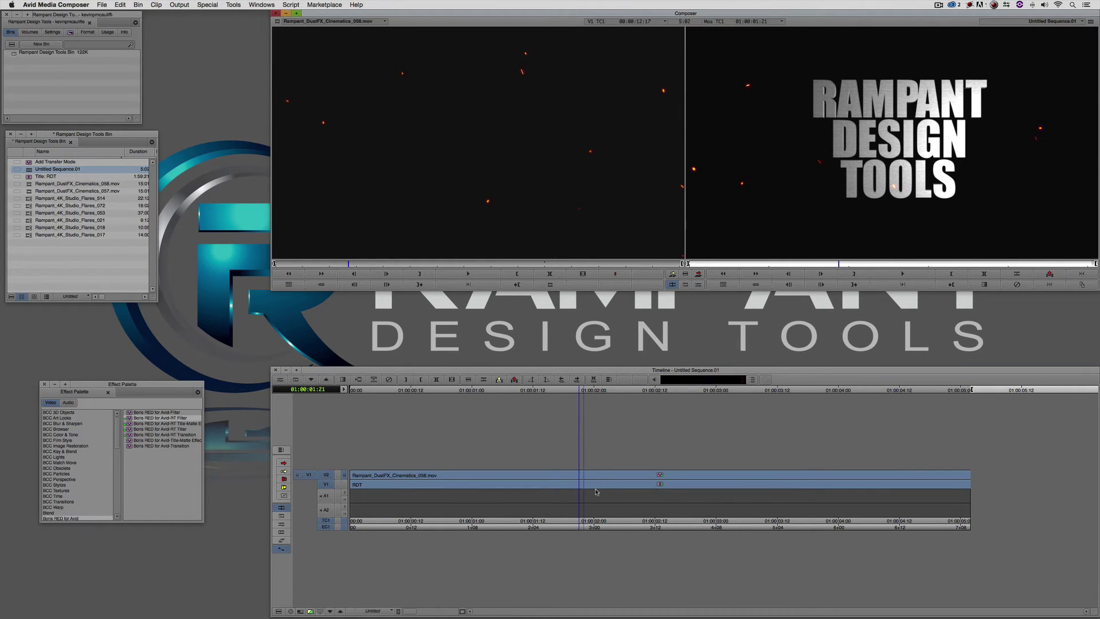
{"action": "key", "text": "shift+c"}
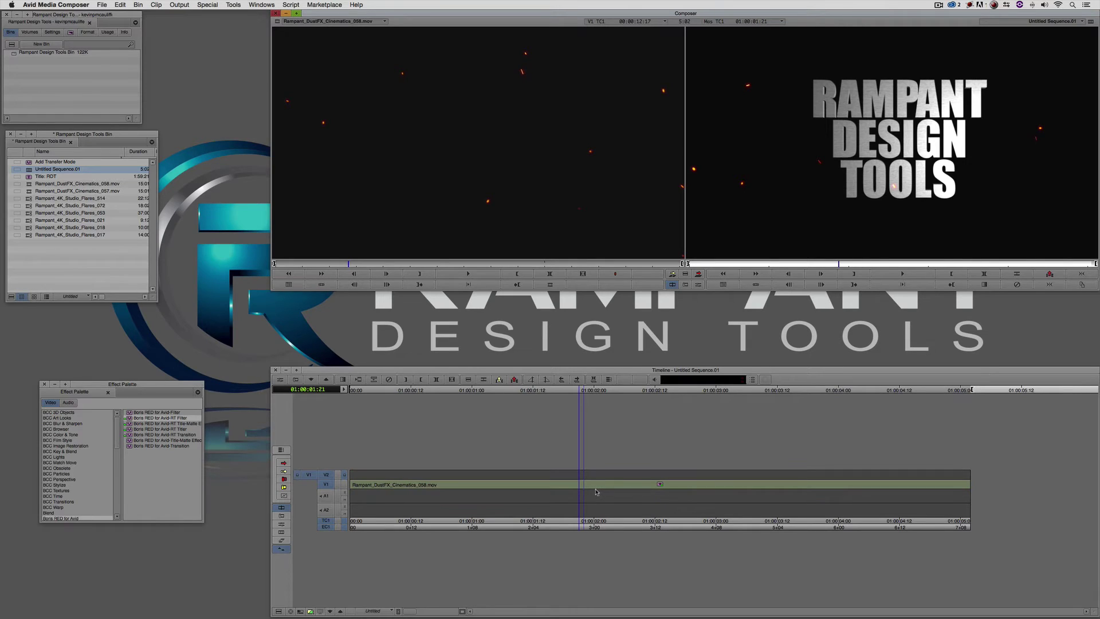
{"action": "left_click", "coordinate": [598, 485]}
{"action": "key", "text": "space"}
- Look up the Collapse command among the Command Palette's Other commands, and close the palette
{"action": "left_click", "coordinate": [233, 5]}
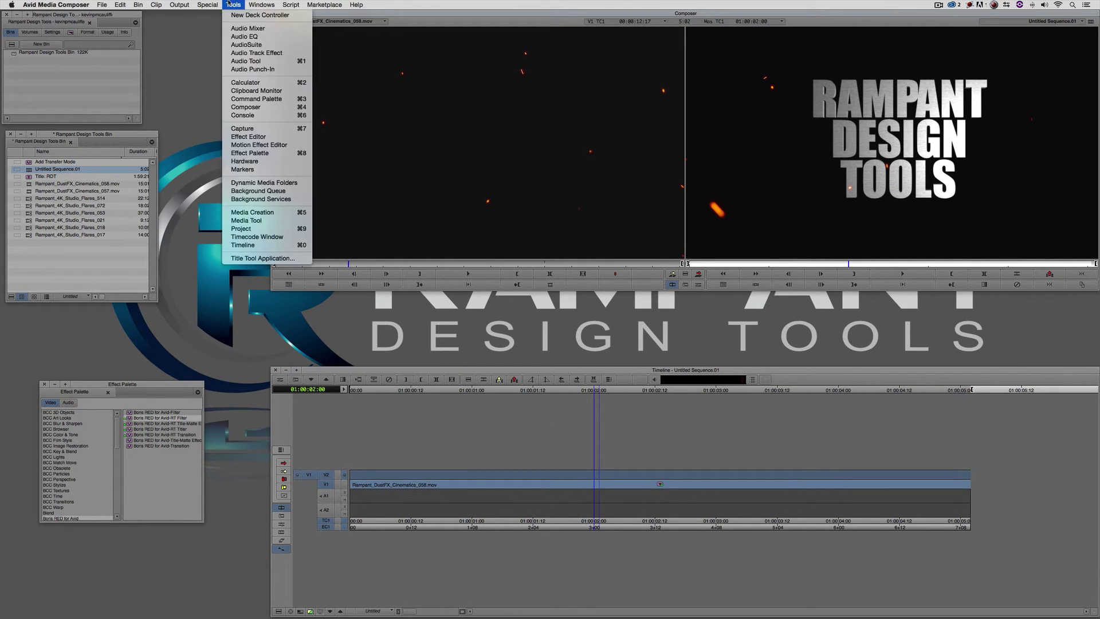
{"action": "left_click", "coordinate": [252, 98]}
{"action": "left_click_drag", "start_coordinate": [226, 133], "coordinate": [492, 157]}
{"action": "left_click", "coordinate": [445, 167]}
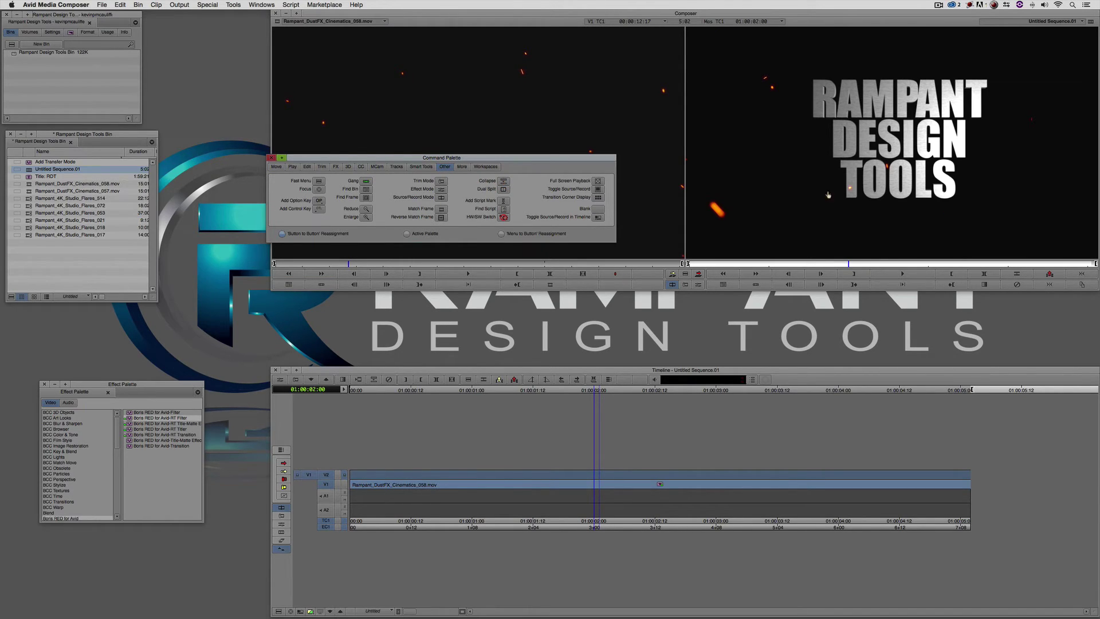
{"action": "left_click", "coordinate": [271, 158]}
- Overwrite the second dust clip onto V2 above the collapsed clip and apply the saved Add Transfer Mode effect to it
{"action": "left_click", "coordinate": [379, 478]}
{"action": "left_click", "coordinate": [326, 486]}
{"action": "left_click_drag", "start_coordinate": [29, 193], "coordinate": [506, 184]}
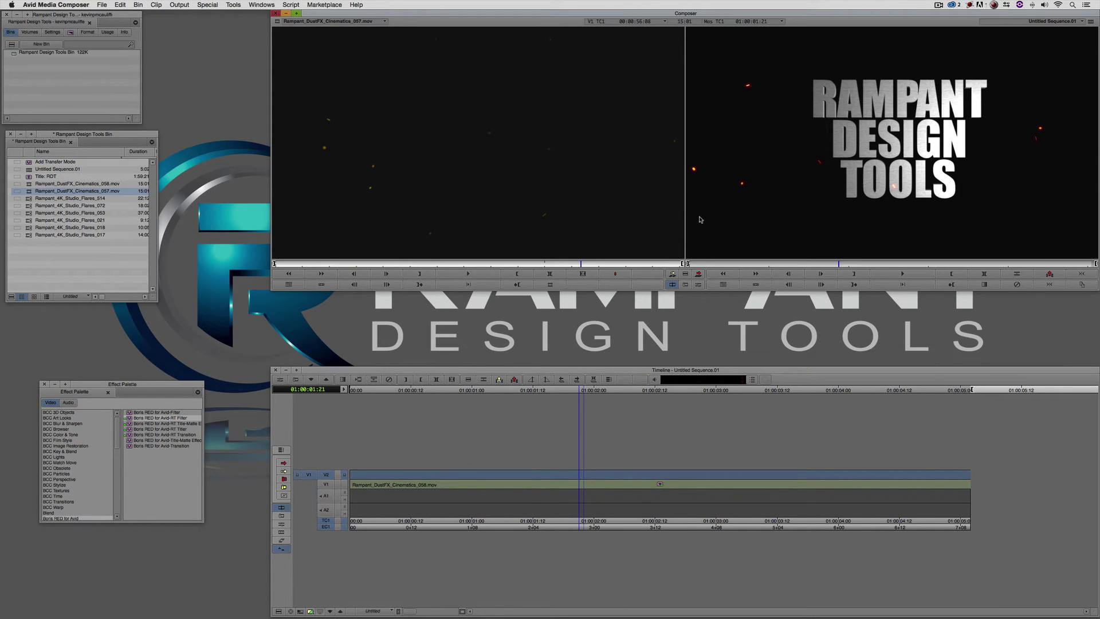
{"action": "left_click", "coordinate": [698, 274]}
{"action": "left_click", "coordinate": [602, 455]}
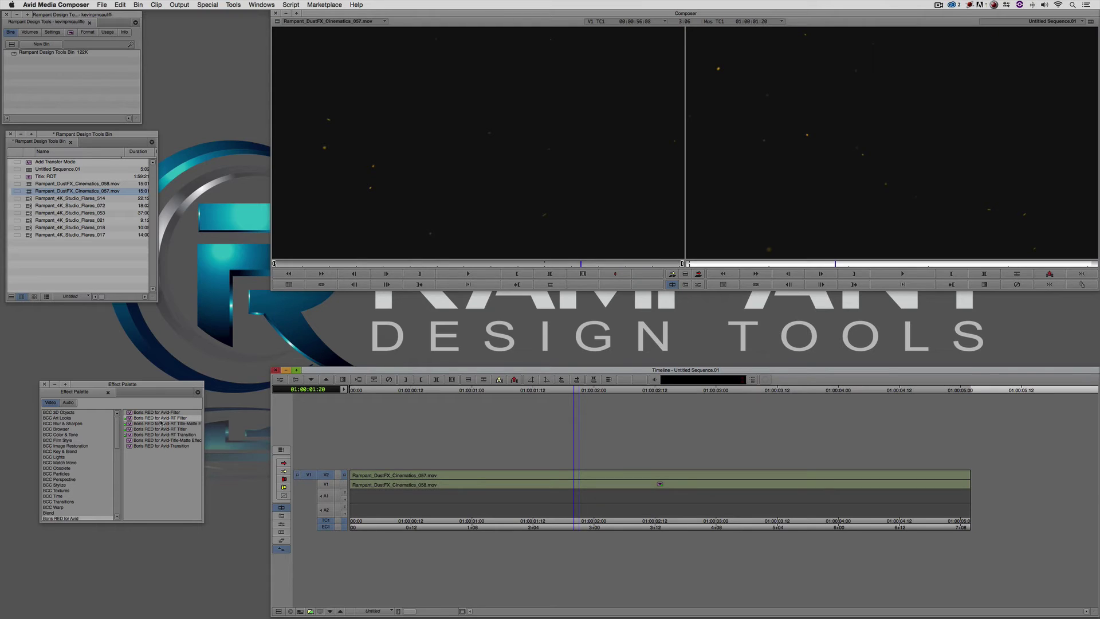
{"action": "left_click_drag", "start_coordinate": [34, 163], "coordinate": [528, 482]}
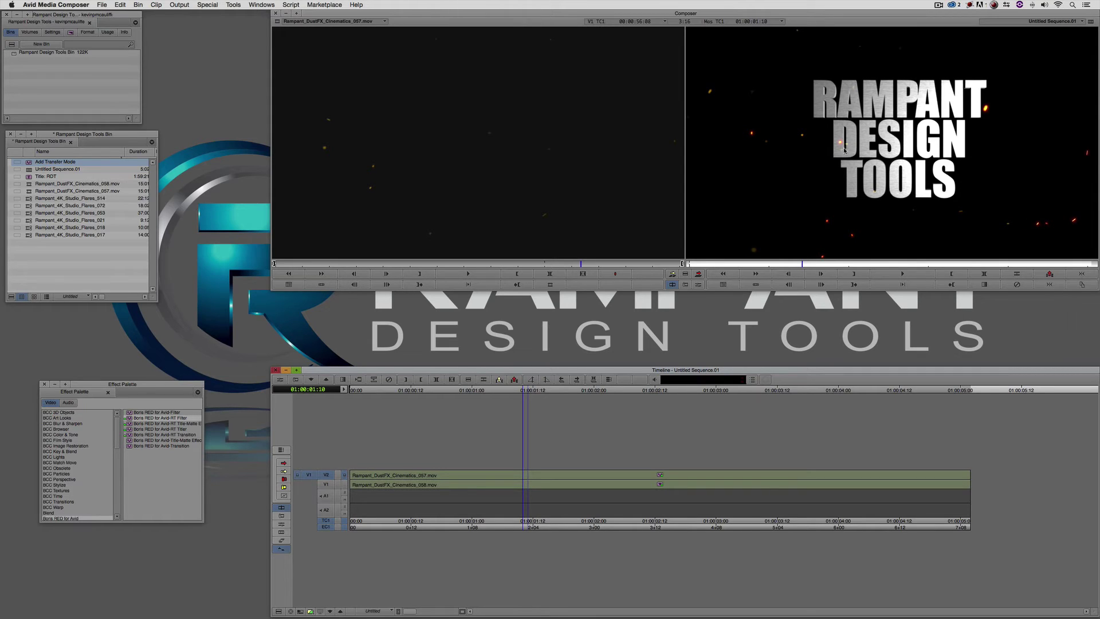
{"action": "mouse_move", "coordinate": [643, 474]}
{"action": "left_mouse_down"}
{"action": "mouse_move", "coordinate": [970, 467]}
{"action": "mouse_move", "coordinate": [447, 478]}
{"action": "mouse_move", "coordinate": [650, 479]}
{"action": "left_mouse_up"}
- Collapse the second dust clip and the layer beneath it into one V1 clip, and mark that clip's full length
{"action": "left_click", "coordinate": [508, 484]}
{"action": "key", "text": "t"}
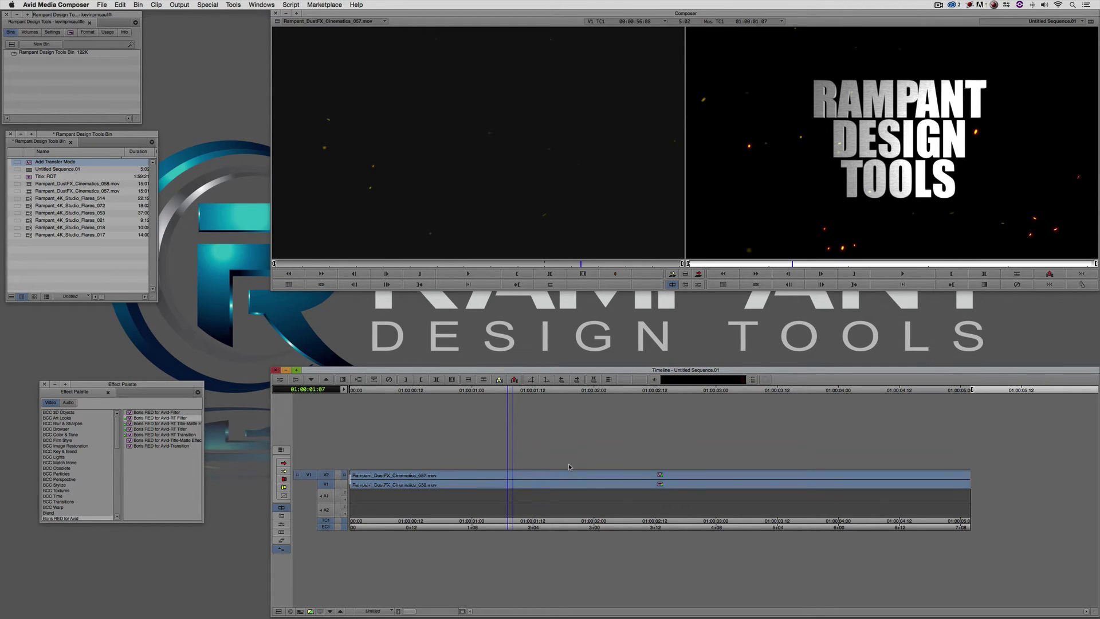
{"action": "key", "text": "shift+c"}
{"action": "left_click_drag", "start_coordinate": [551, 486], "coordinate": [581, 485]}
{"action": "key", "text": "t"}
- Preview the studio flare clips and cue Rampant_4K_Studio_Flares_021 at its bright flare in the source monitor
{"action": "double_click", "coordinate": [30, 206]}
{"action": "left_click_drag", "start_coordinate": [385, 265], "coordinate": [356, 264]}
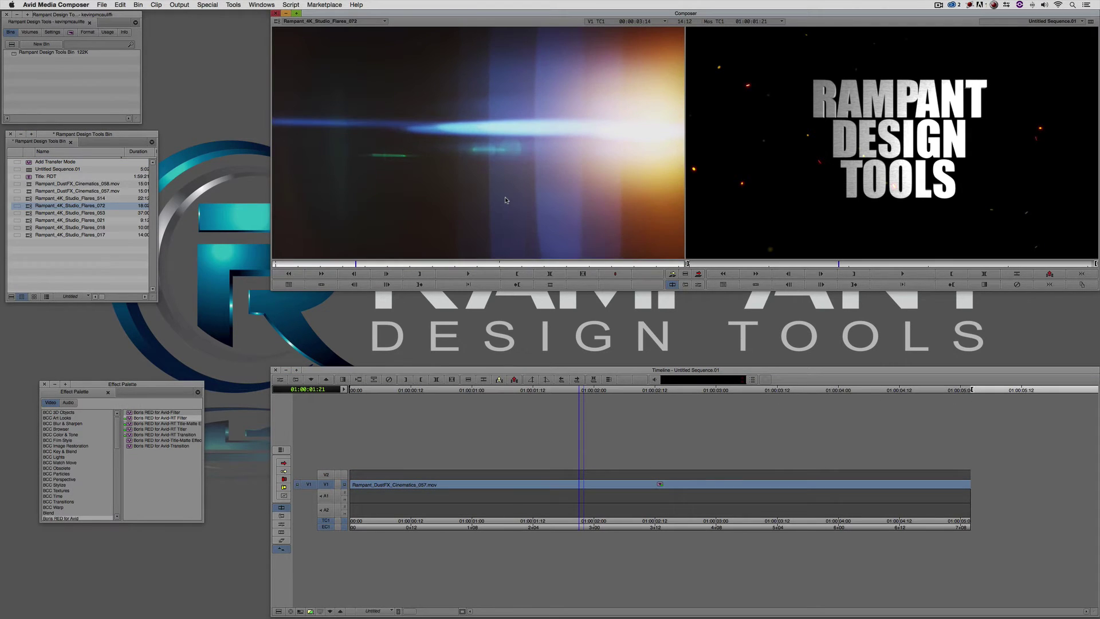
{"action": "left_click", "coordinate": [28, 213]}
{"action": "left_click", "coordinate": [28, 220]}
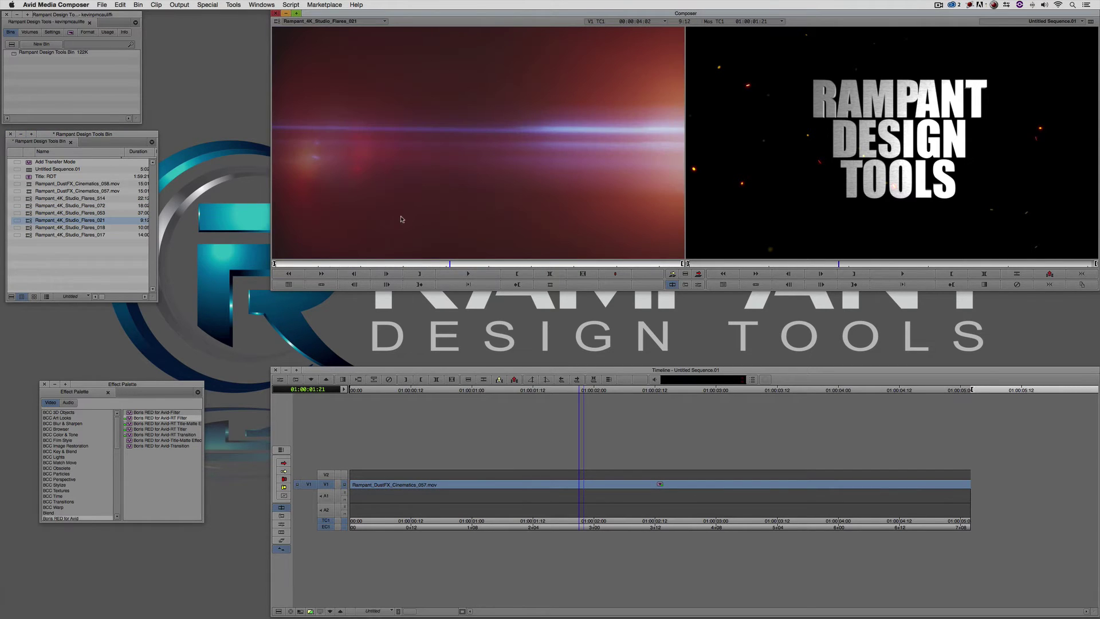
{"action": "left_click", "coordinate": [367, 265]}
{"action": "mouse_move", "coordinate": [370, 266]}
{"action": "left_mouse_down"}
{"action": "mouse_move", "coordinate": [485, 265]}
{"action": "mouse_move", "coordinate": [376, 264]}
{"action": "left_mouse_up"}
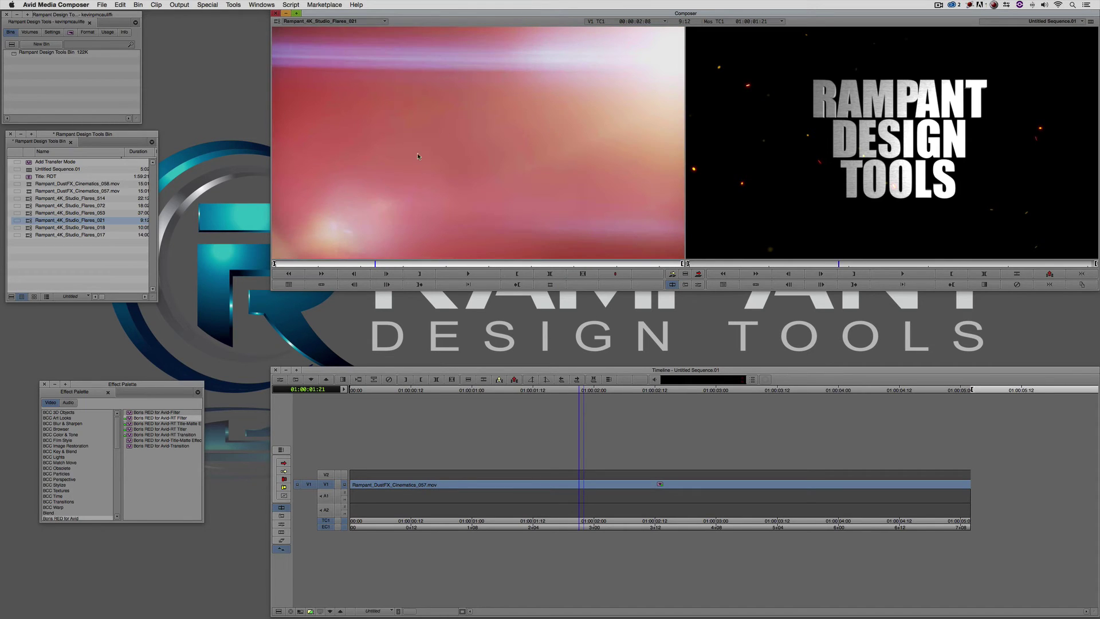
- Overwrite the 021 flare clip onto V2 for the full sequence and apply the saved Add Transfer Mode effect to it
{"action": "left_click", "coordinate": [393, 494]}
{"action": "left_click", "coordinate": [326, 475]}
{"action": "left_click", "coordinate": [326, 485]}
{"action": "left_click", "coordinate": [414, 482]}
{"action": "key", "text": "b"}
{"action": "left_click_drag", "start_coordinate": [423, 480], "coordinate": [606, 481]}
{"action": "left_click_drag", "start_coordinate": [28, 164], "coordinate": [698, 481]}
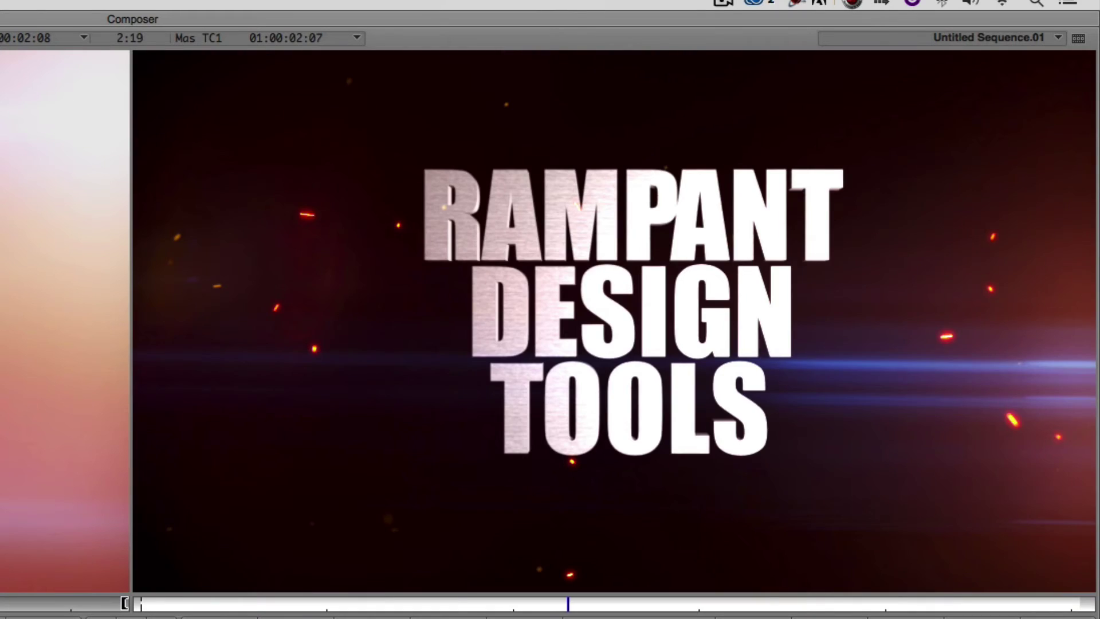
- Scrub and play the sequence to review the flare and dust over the title
{"action": "left_click_drag", "start_coordinate": [569, 604], "coordinate": [350, 604]}
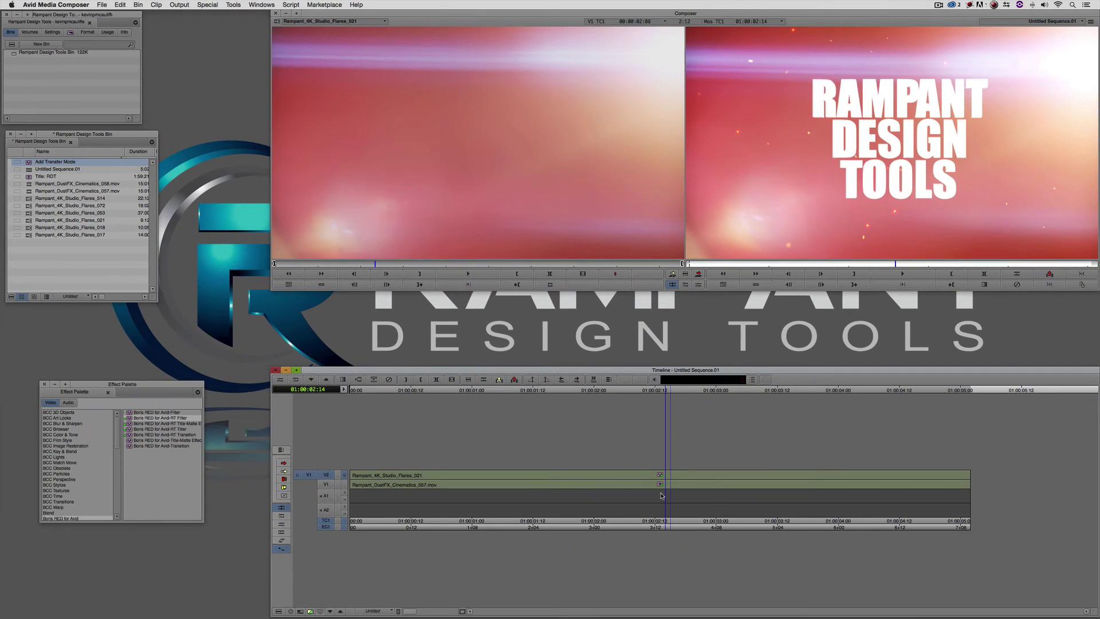
{"action": "key", "text": "space"}
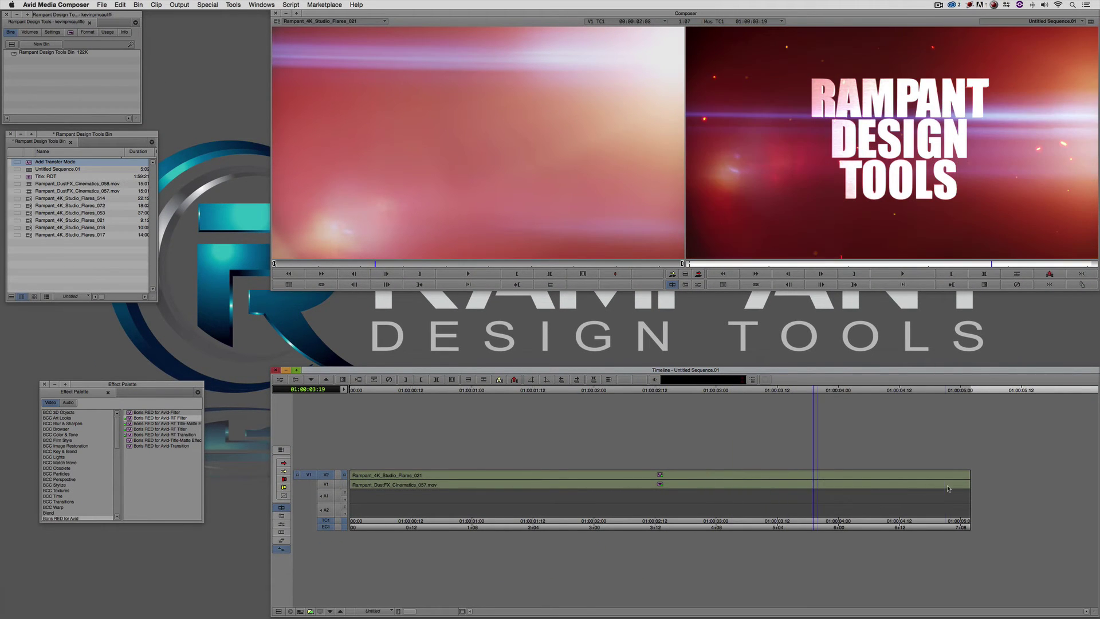
{"action": "left_click", "coordinate": [713, 493]}
- Render the layered effects and play back the composite from the start of the sequence
{"action": "key", "text": "super+r"}
{"action": "left_click", "coordinate": [561, 328]}
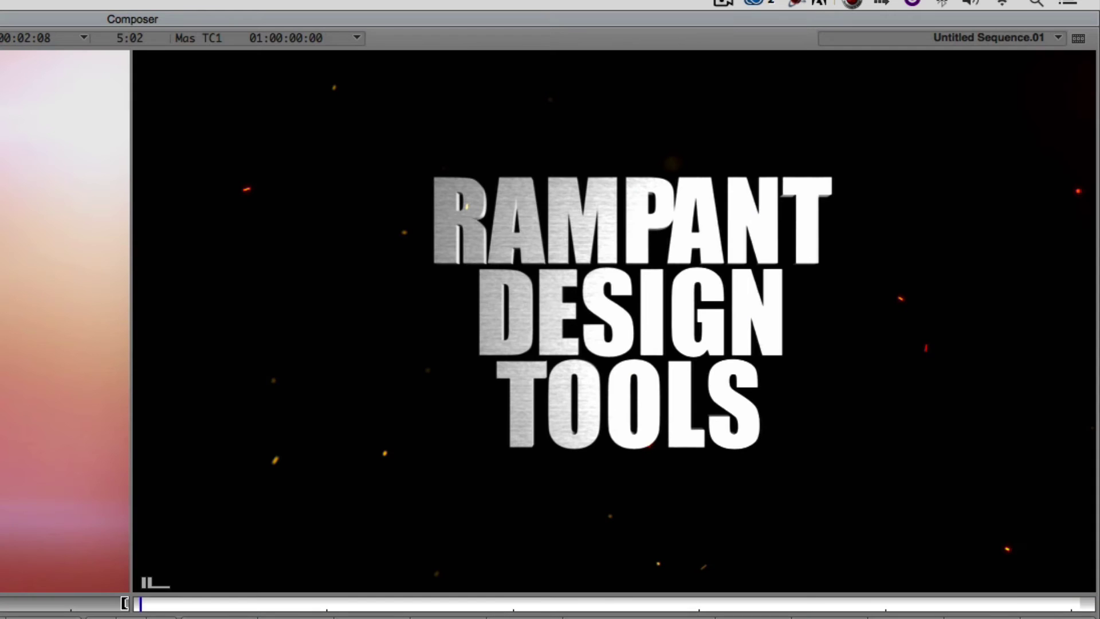
{"action": "key", "text": "space"}
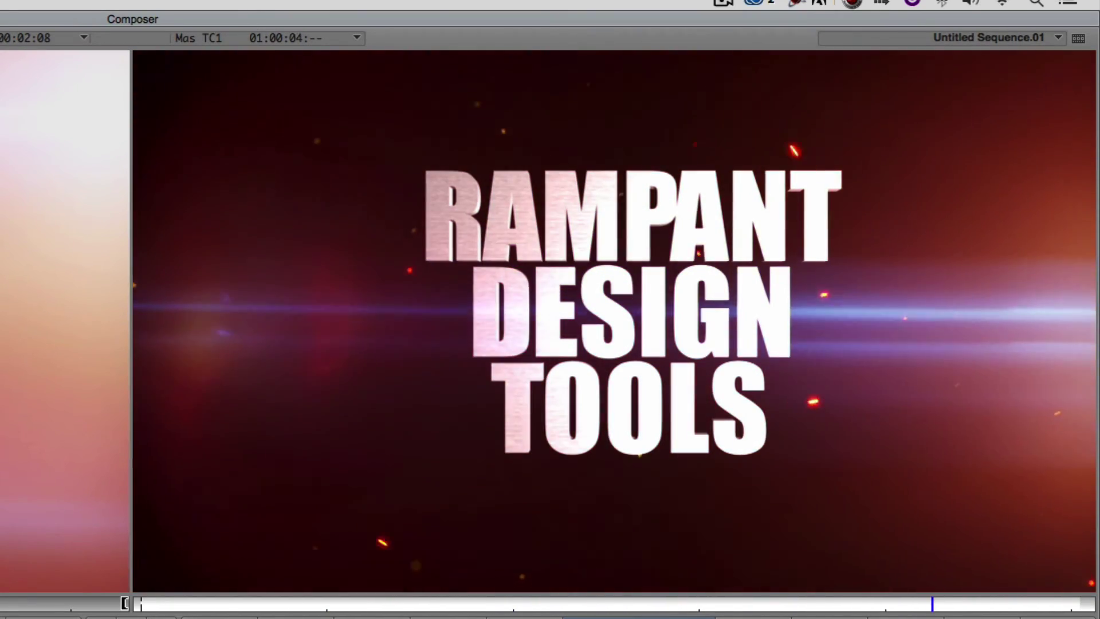
{"action": "key", "text": "Right"}
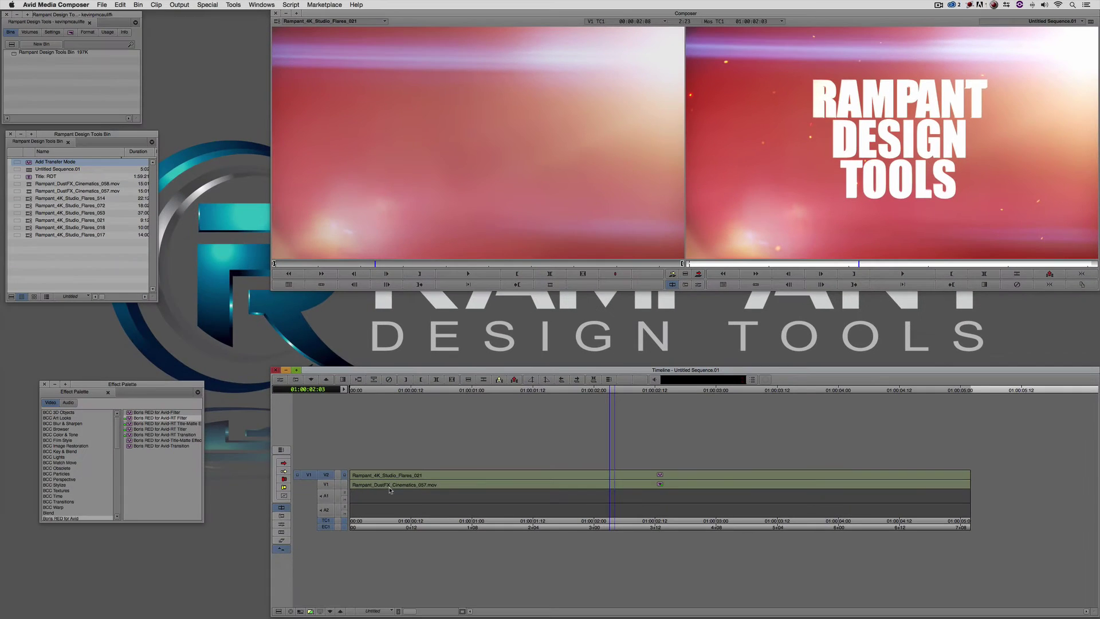
- Remove the Add Transfer Mode effect from the V2 flare clip and apply Sapphire Composite's S_Layer effect instead
{"action": "key", "text": "super+z"}
{"action": "mouse_move", "coordinate": [613, 489]}
{"action": "left_mouse_down"}
{"action": "mouse_move", "coordinate": [806, 489]}
{"action": "mouse_move", "coordinate": [628, 486]}
{"action": "left_mouse_up"}
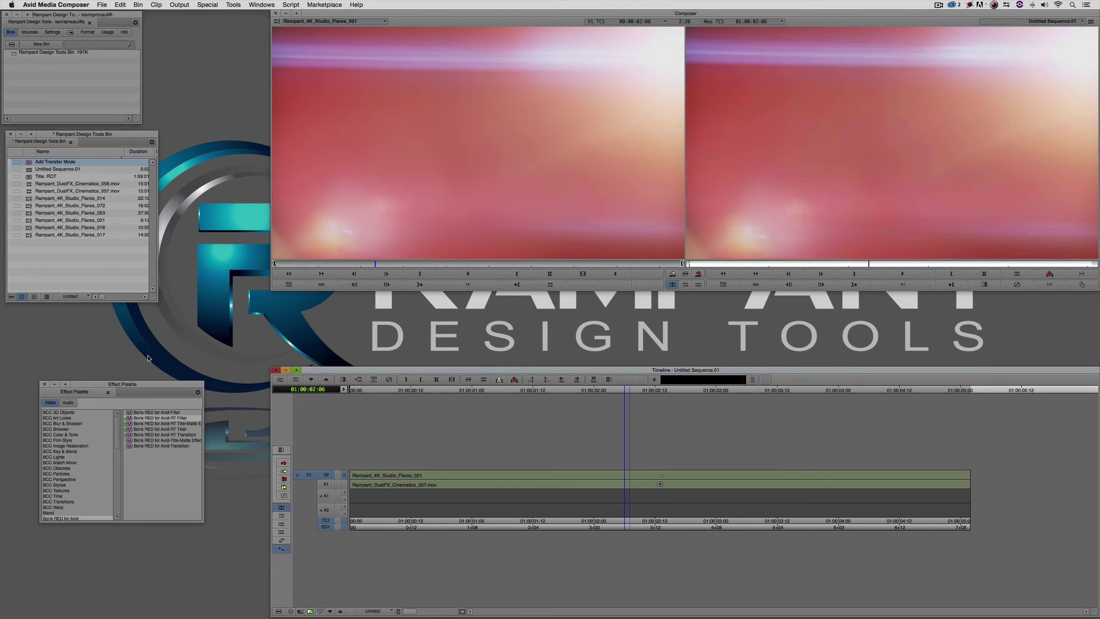
{"action": "left_click_drag", "start_coordinate": [133, 384], "coordinate": [171, 77]}
{"action": "left_click_drag", "start_coordinate": [157, 138], "coordinate": [161, 190]}
{"action": "scroll", "coordinate": [109, 136], "scroll_direction": "down", "scroll_amount": 3}
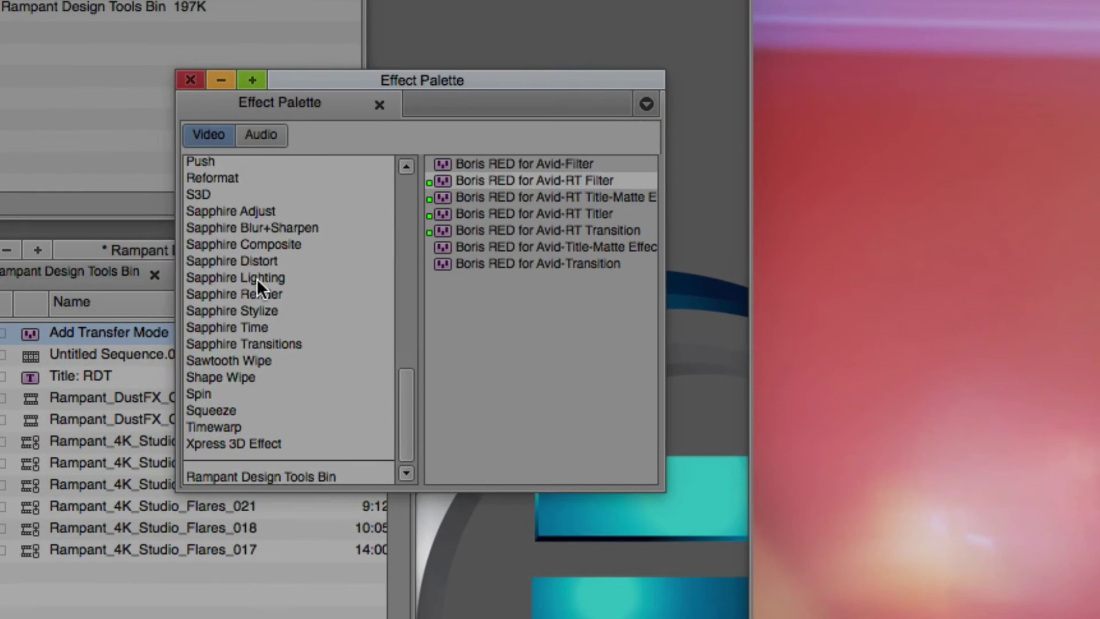
{"action": "left_click", "coordinate": [105, 132]}
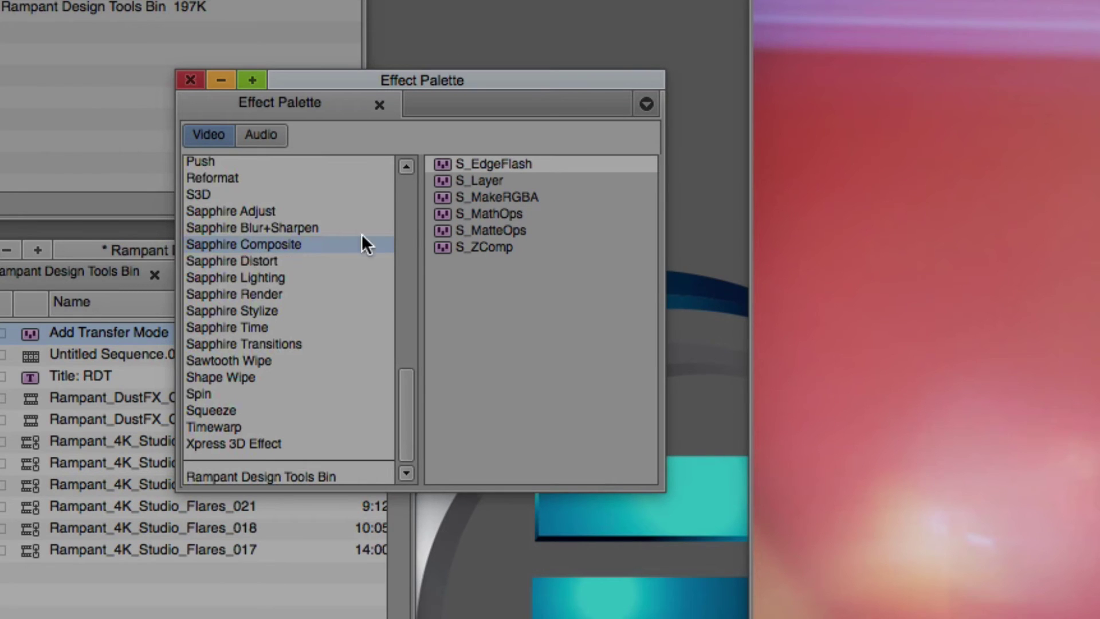
{"action": "left_click", "coordinate": [437, 182]}
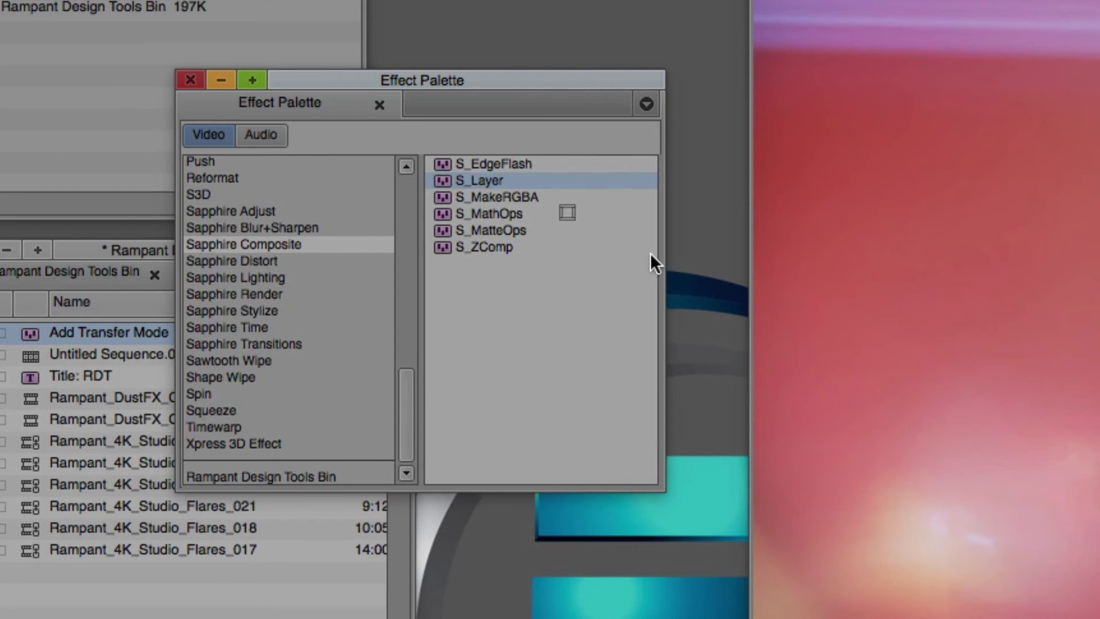
{"action": "left_click_drag", "start_coordinate": [479, 181], "coordinate": [630, 474]}
- Open the flare clip's S_Layer effect for editing and set its blend mode to Add
{"action": "left_click", "coordinate": [647, 474]}
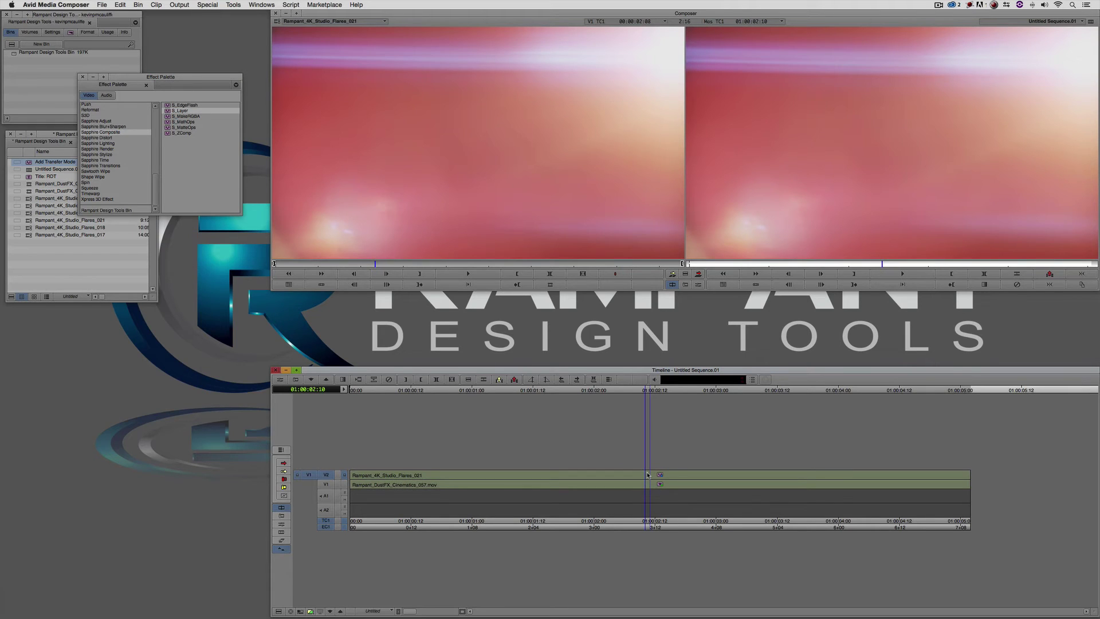
{"action": "key", "text": "F8"}
{"action": "left_click", "coordinate": [648, 475]}
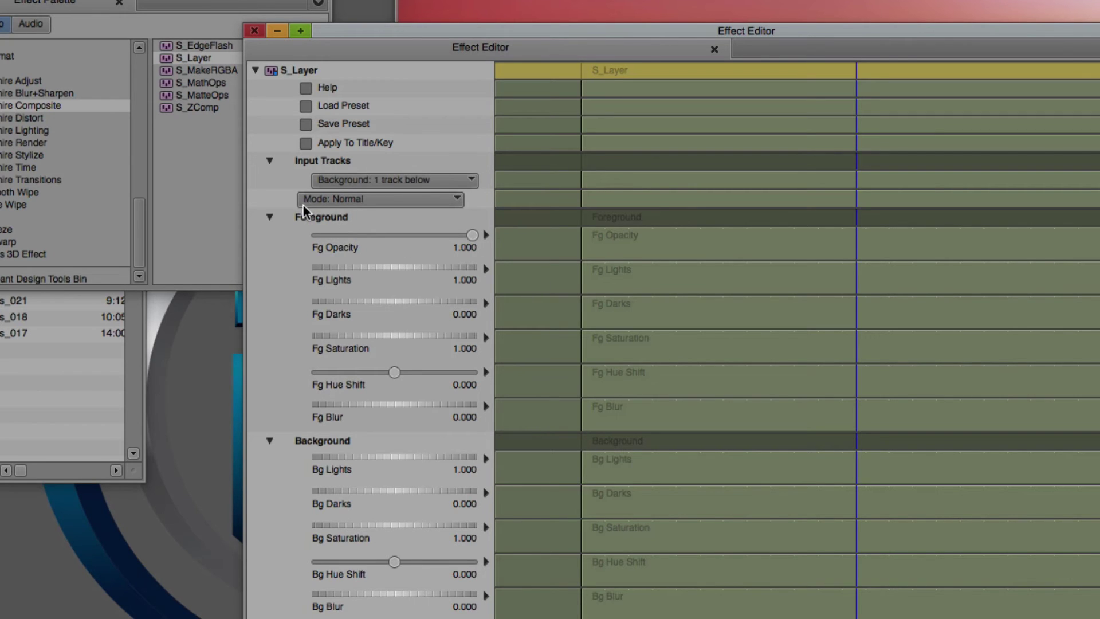
{"action": "left_click", "coordinate": [333, 200]}
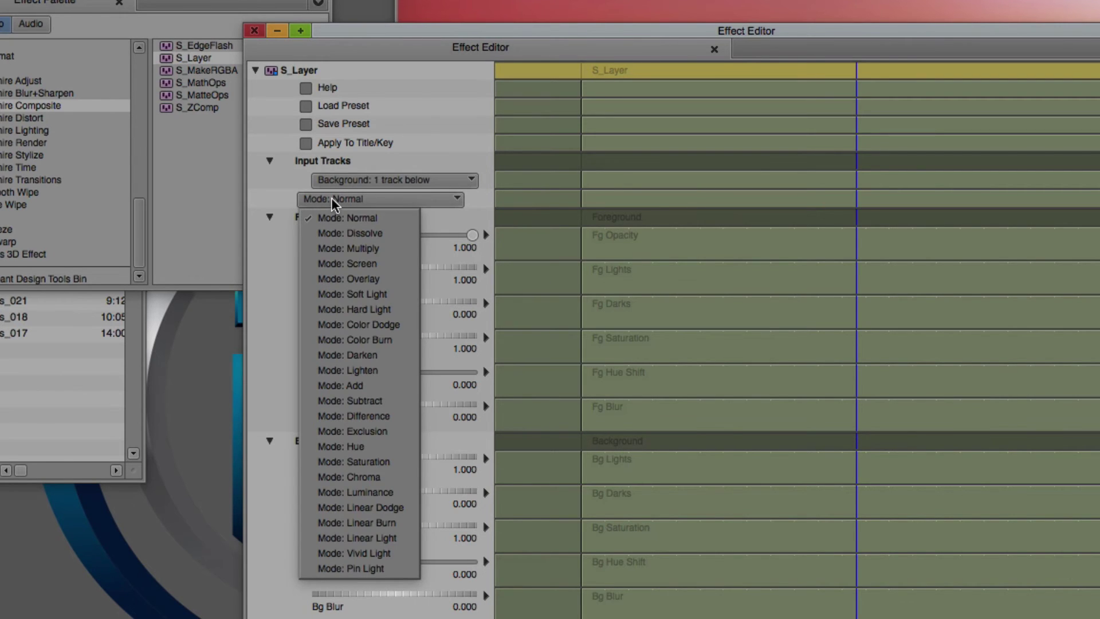
{"action": "left_click", "coordinate": [363, 385]}
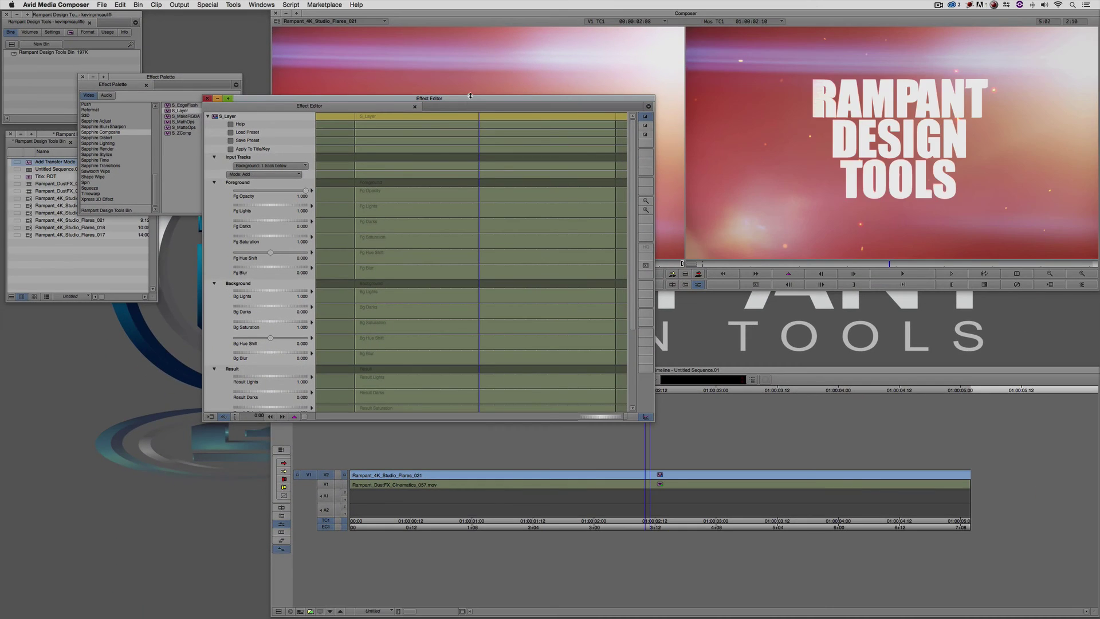
- Leave the S_Layer effect settings and scrub back and forth through the sequence to review the flare over the title
{"action": "left_click_drag", "start_coordinate": [470, 96], "coordinate": [268, 418]}
{"action": "left_click", "coordinate": [639, 406]}
{"action": "left_click", "coordinate": [683, 473]}
{"action": "left_click", "coordinate": [744, 476]}
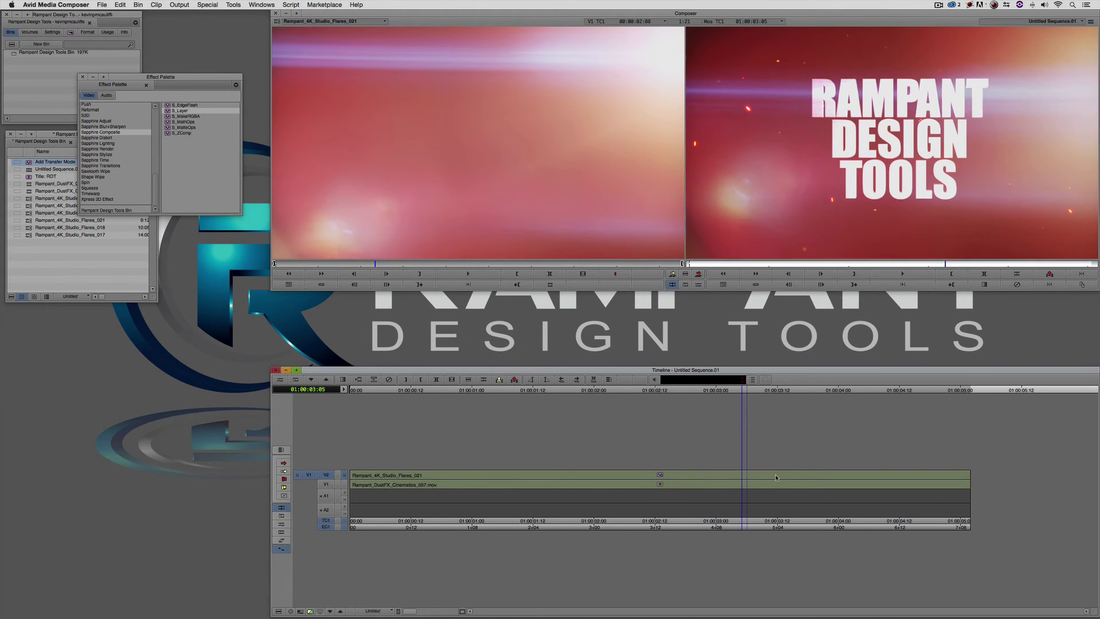
{"action": "left_click", "coordinate": [820, 477]}
{"action": "left_click", "coordinate": [872, 477]}
{"action": "left_click", "coordinate": [927, 477]}
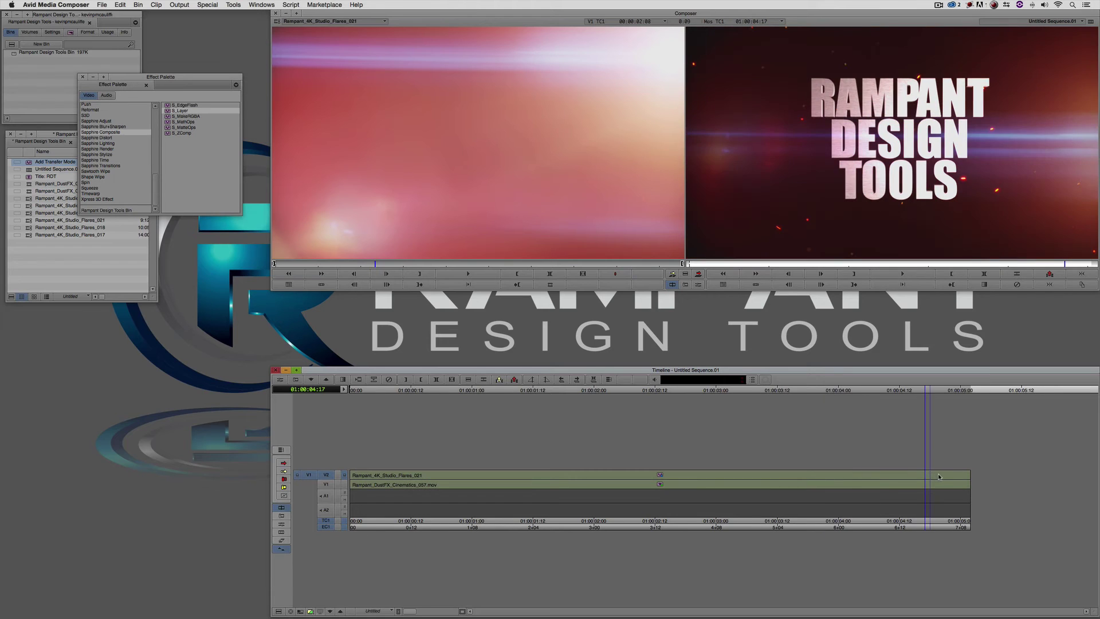
{"action": "left_click", "coordinate": [822, 477]}
{"action": "left_click", "coordinate": [641, 477]}
{"action": "left_click", "coordinate": [498, 478]}
{"action": "left_click", "coordinate": [401, 477]}
{"action": "left_click", "coordinate": [574, 477]}
{"action": "left_click", "coordinate": [690, 477]}
{"action": "left_click", "coordinate": [747, 477]}
{"action": "left_click", "coordinate": [809, 478]}
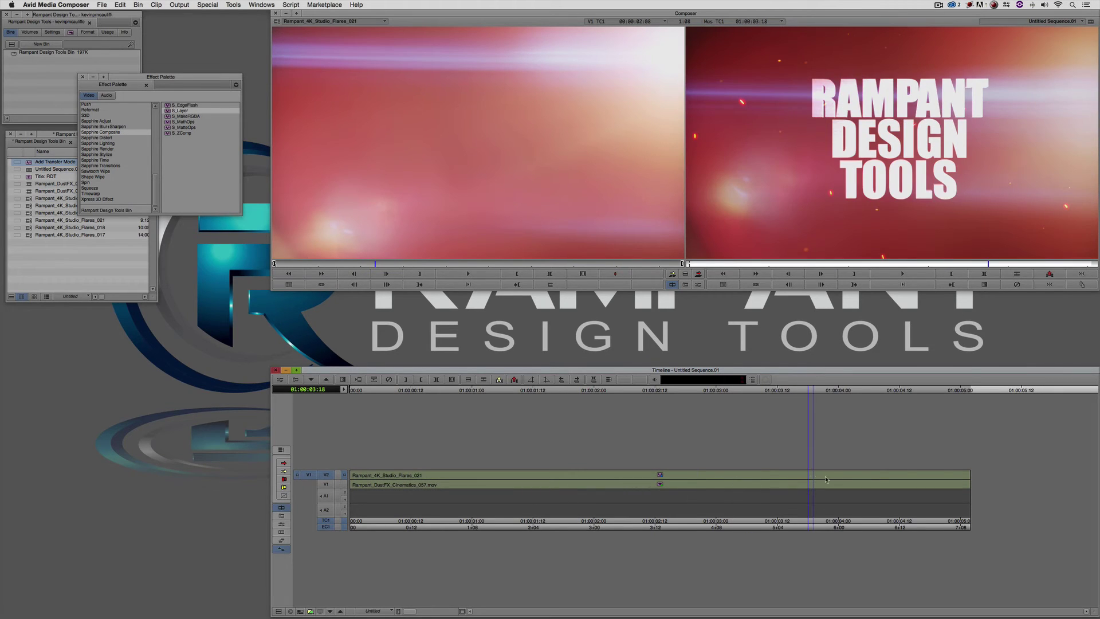
{"action": "left_click", "coordinate": [875, 473]}
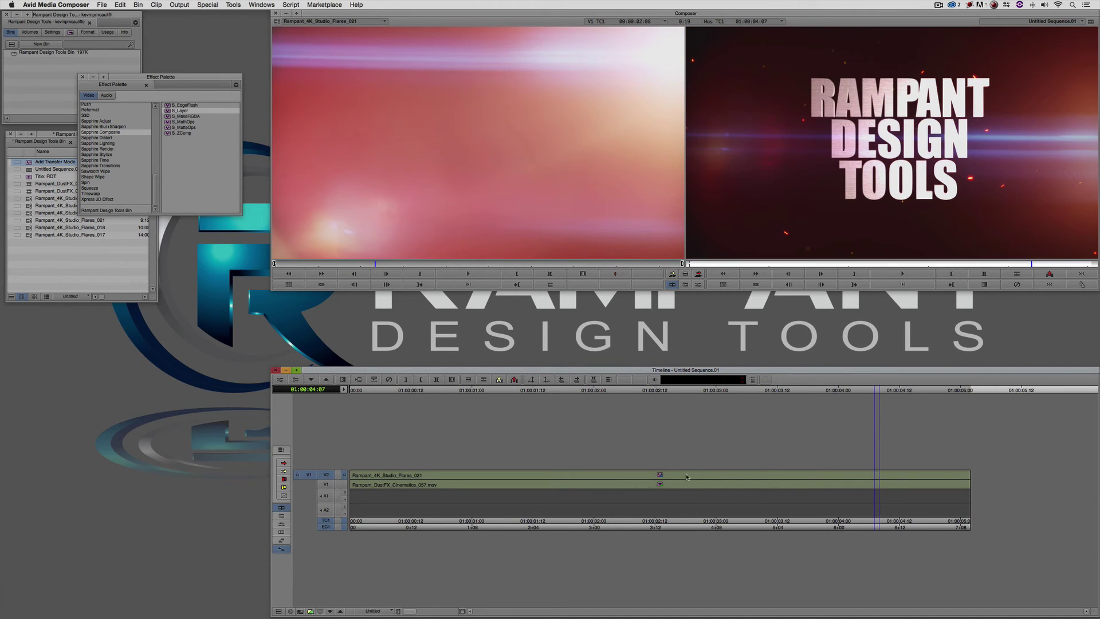
{"action": "left_click", "coordinate": [658, 480]}
{"action": "left_click", "coordinate": [818, 481]}
{"action": "left_click", "coordinate": [673, 491]}
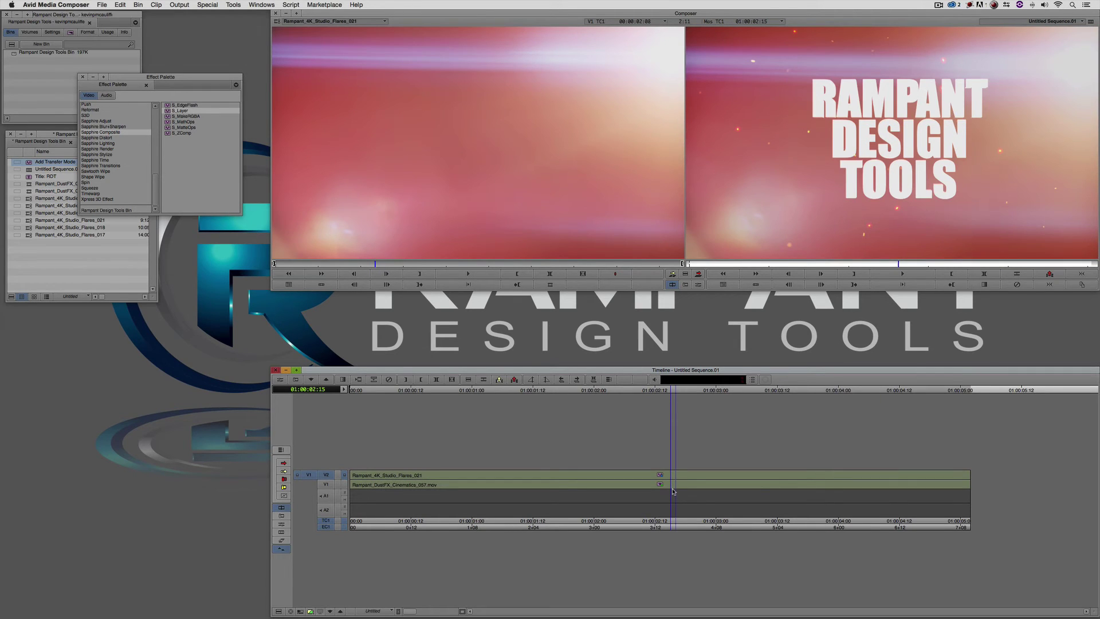
- Undo the S_Layer effect and apply BCC Composite from BCC Key & Blend to the V2 flare clip, opening its parameters
{"action": "key", "text": "super+z"}
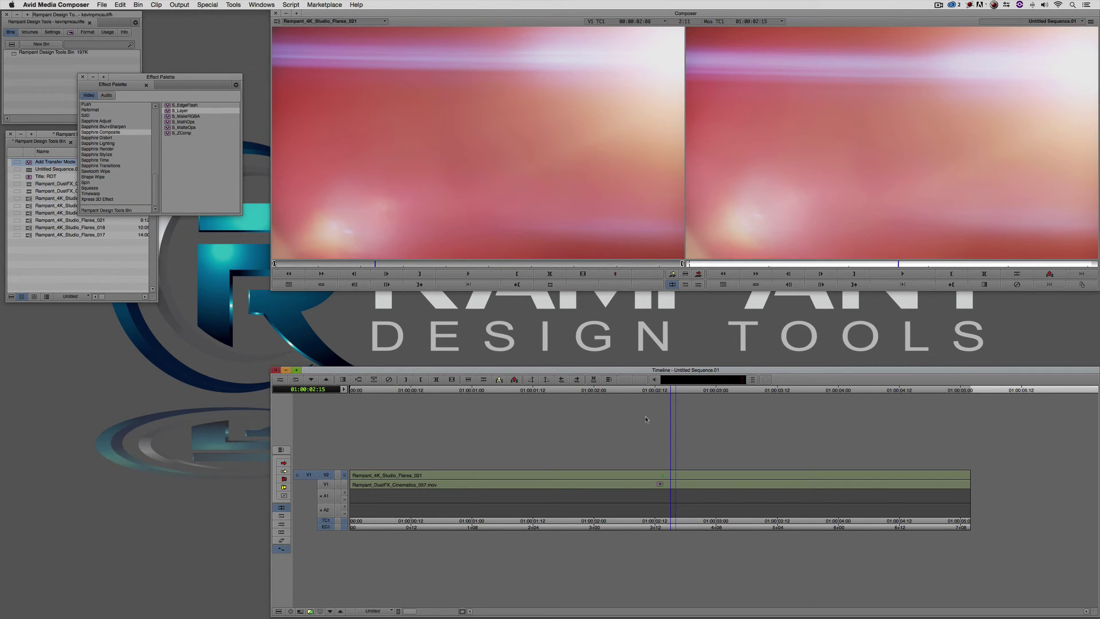
{"action": "left_click_drag", "start_coordinate": [155, 187], "coordinate": [156, 119]}
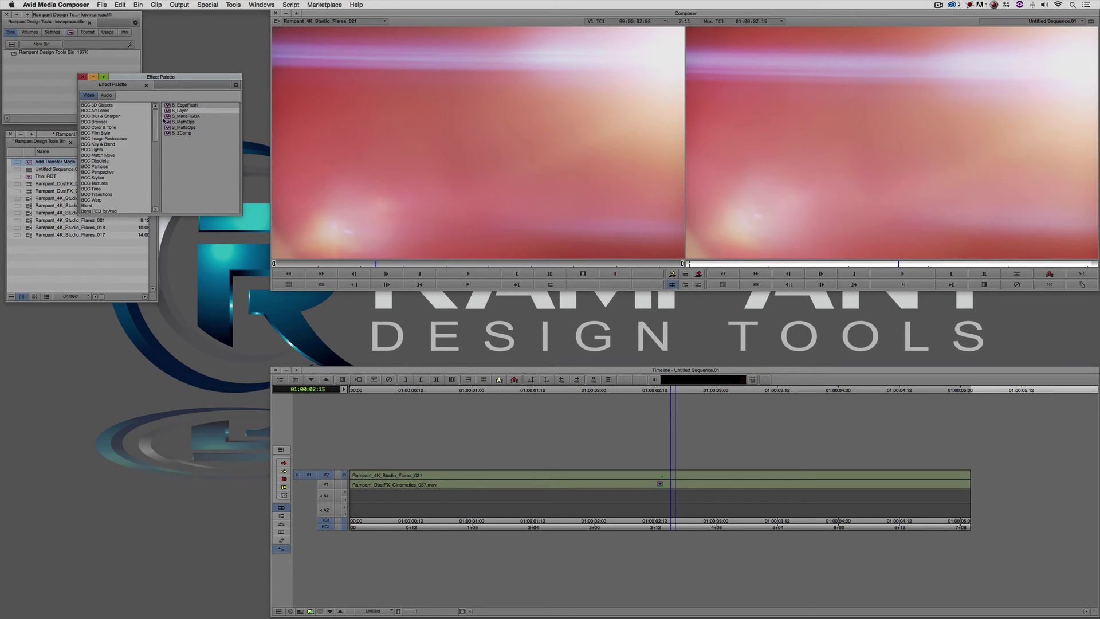
{"action": "left_click", "coordinate": [109, 144]}
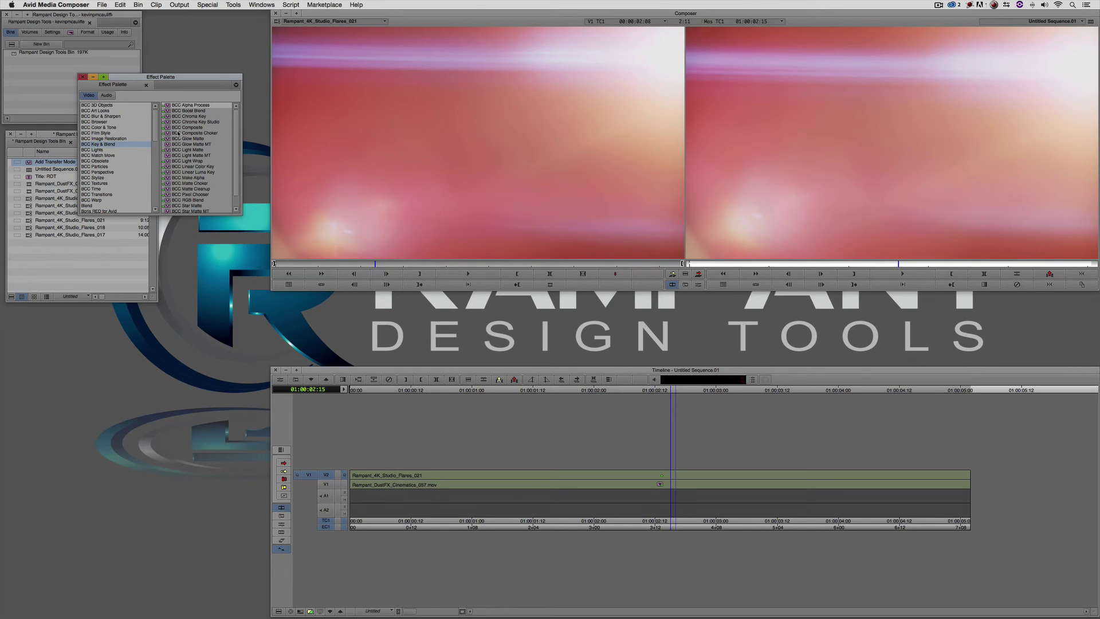
{"action": "left_click_drag", "start_coordinate": [170, 128], "coordinate": [315, 182]}
{"action": "left_click_drag", "start_coordinate": [601, 395], "coordinate": [672, 475]}
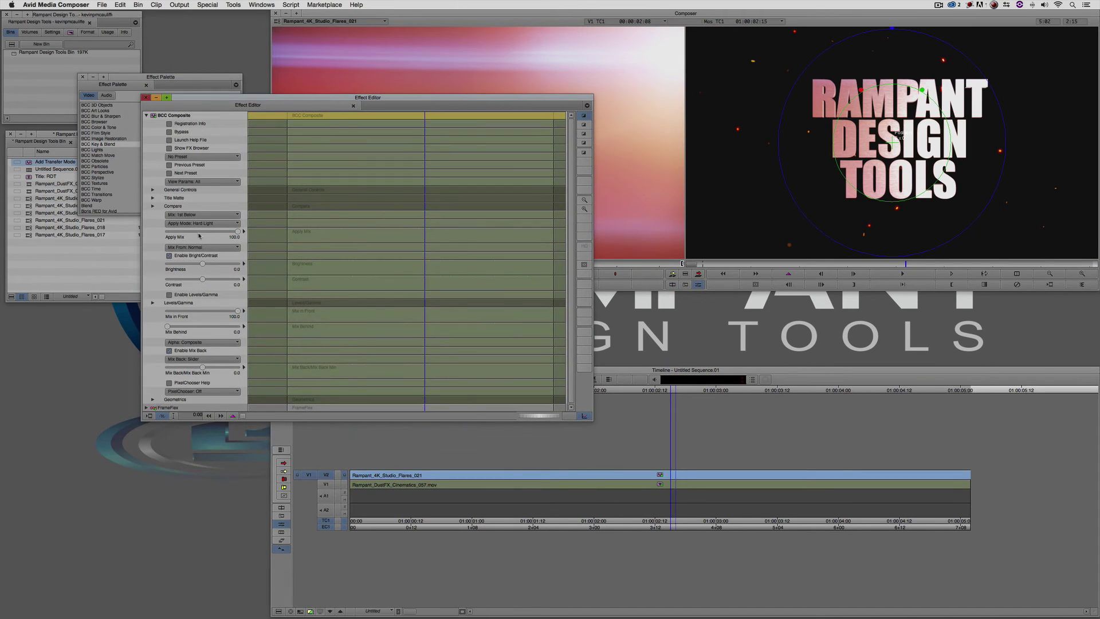
- Set BCC Composite's Apply Mode to Add, close the effect settings and scrub through the composite
{"action": "left_click", "coordinate": [195, 223]}
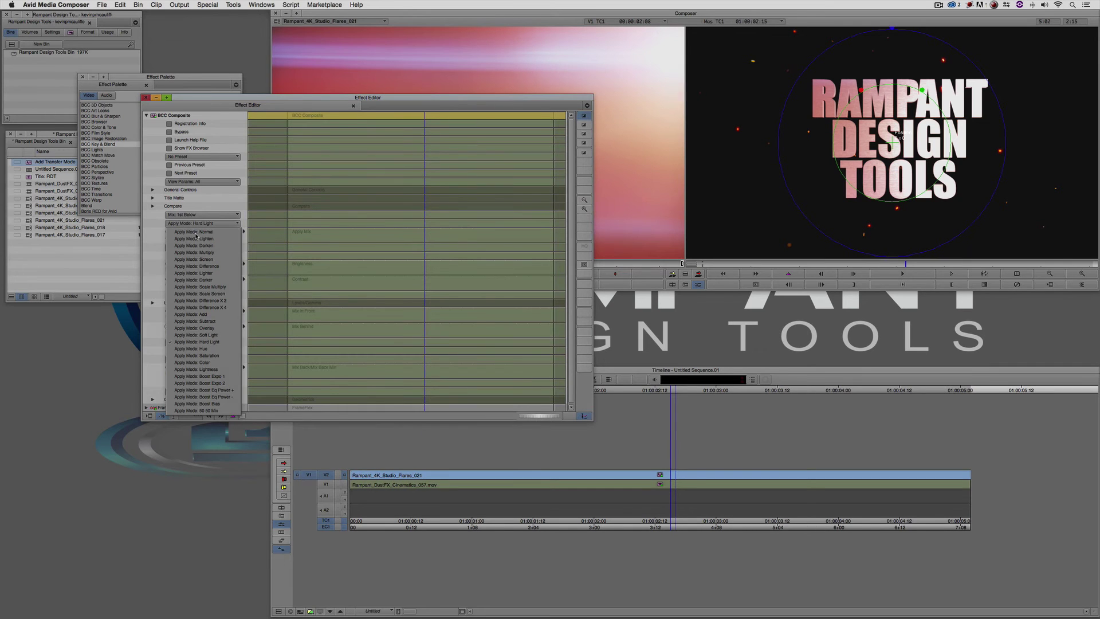
{"action": "left_click", "coordinate": [205, 314]}
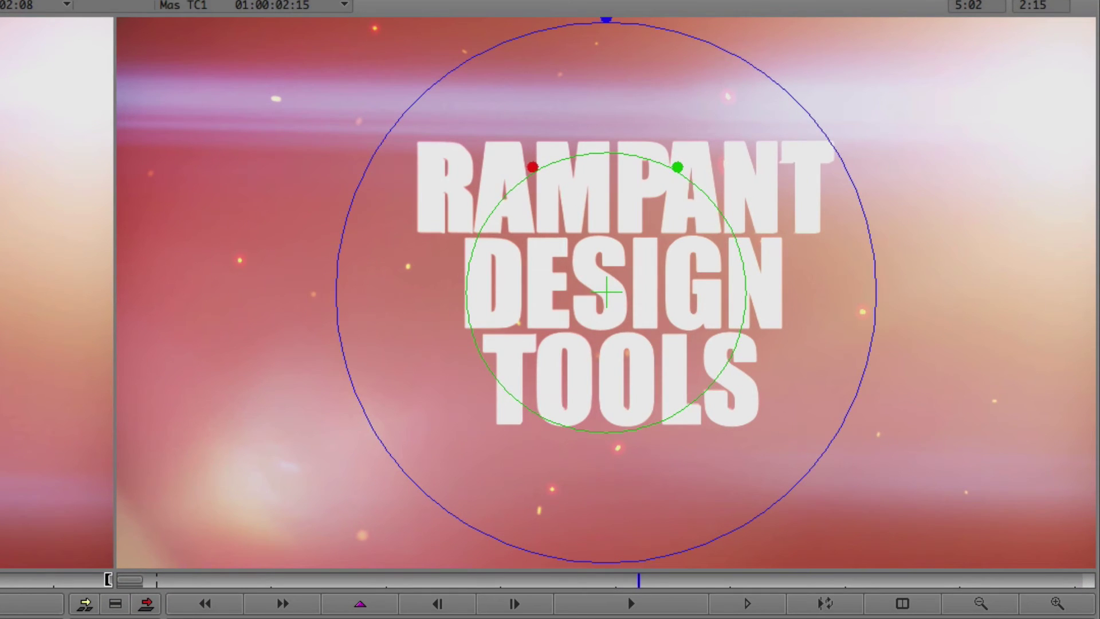
{"action": "key", "text": "super+w"}
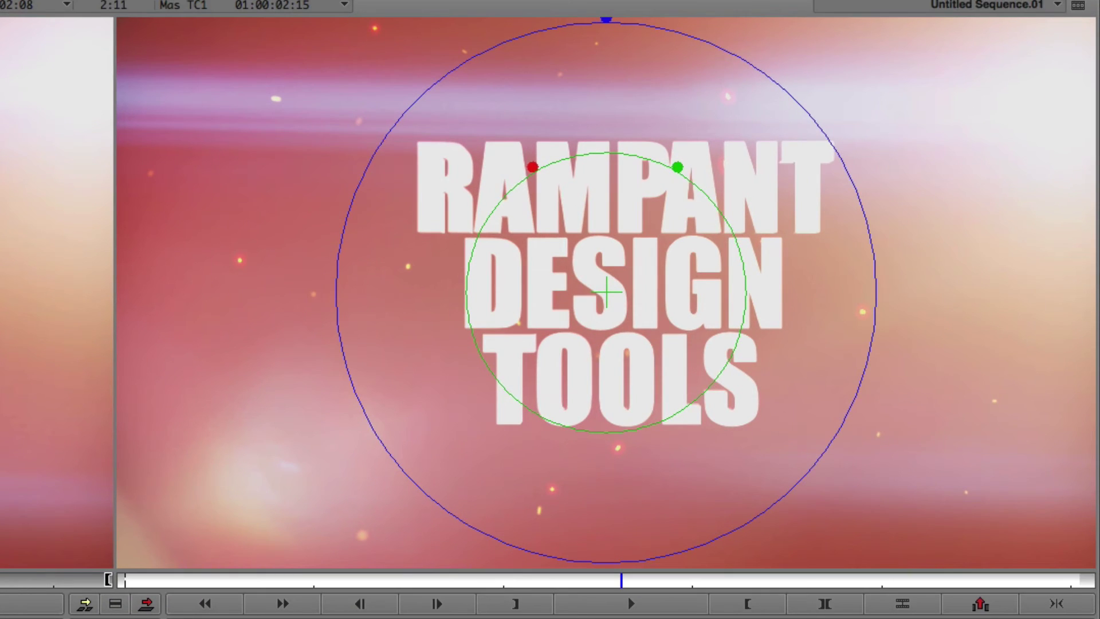
{"action": "left_click_drag", "start_coordinate": [622, 580], "coordinate": [820, 580]}
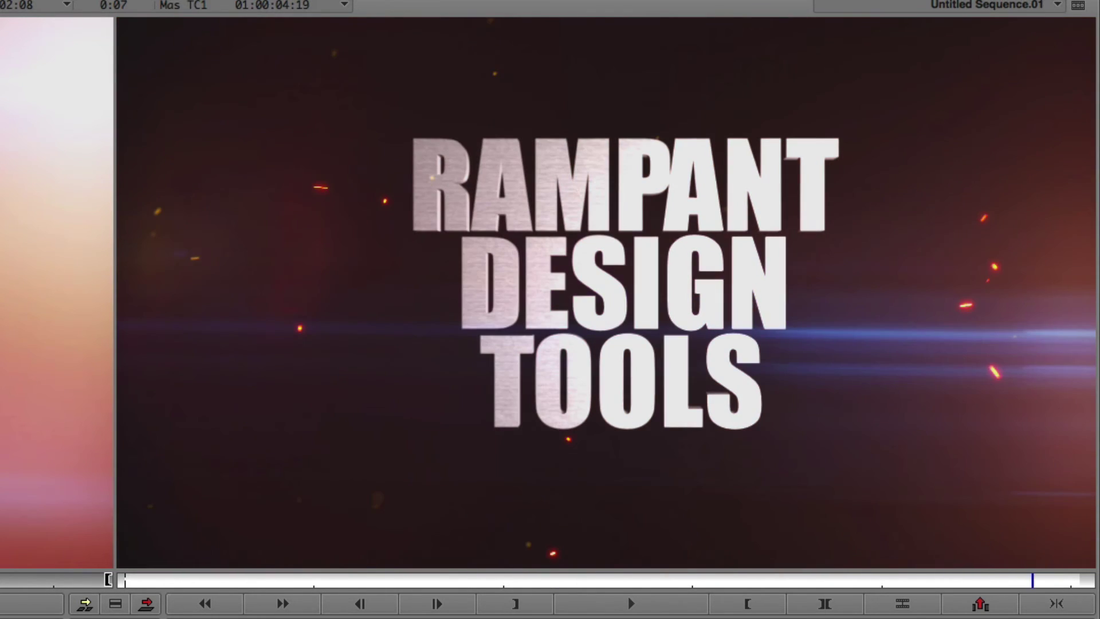
{"action": "left_click_drag", "start_coordinate": [1032, 580], "coordinate": [654, 580]}
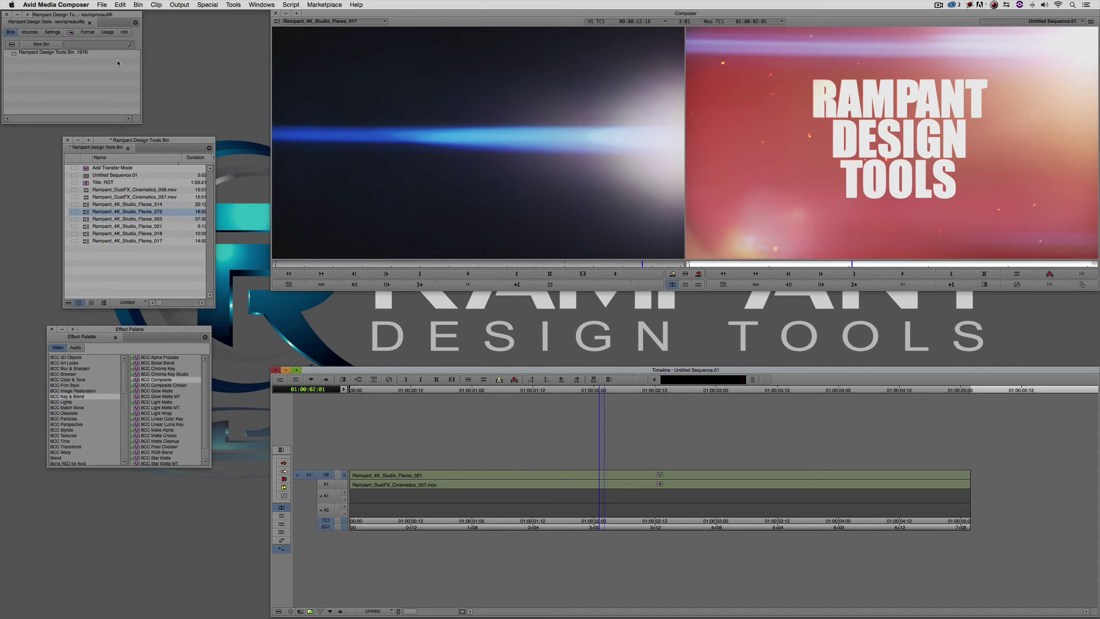
- Show the project's format settings and remove the BCC Composite effect from the V2 flare clip
{"action": "left_click", "coordinate": [87, 33]}
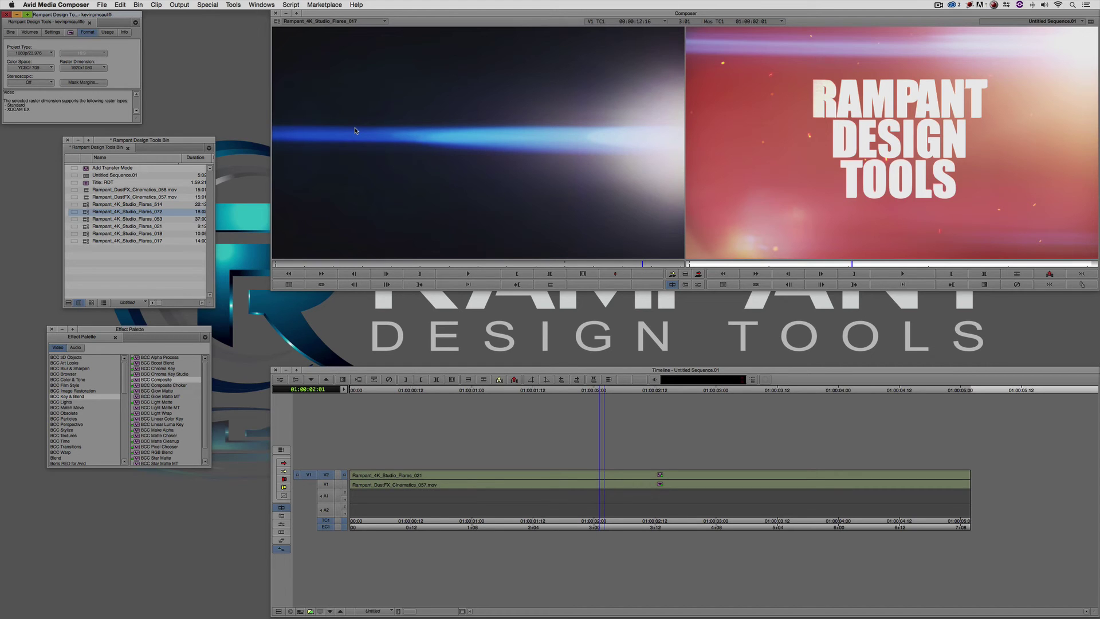
{"action": "left_click", "coordinate": [628, 482]}
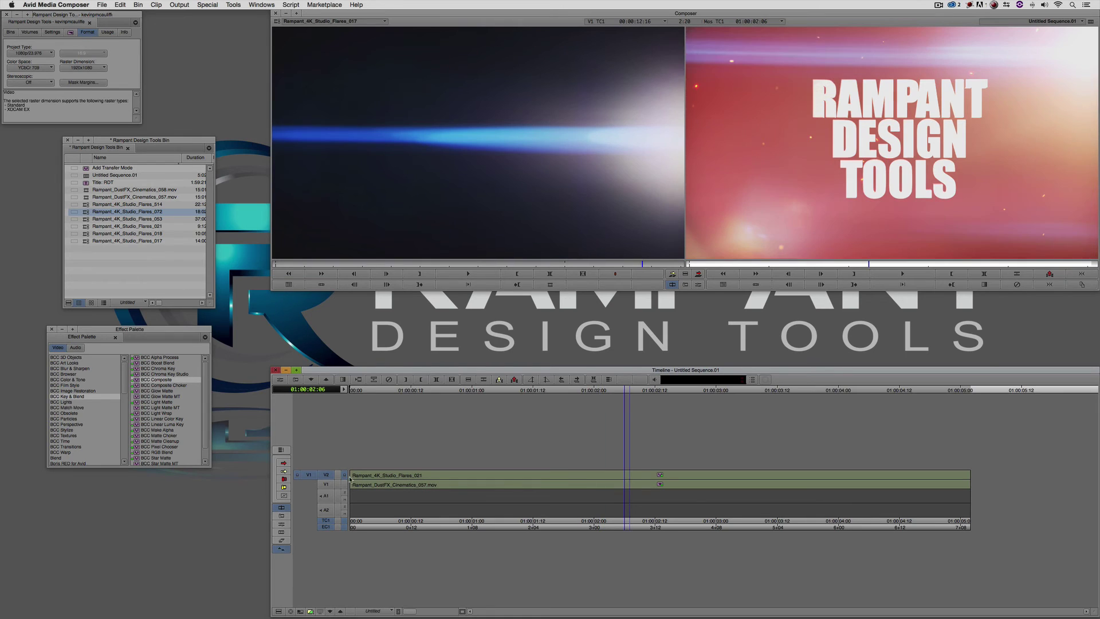
{"action": "left_click", "coordinate": [403, 475]}
{"action": "key", "text": "Delete"}
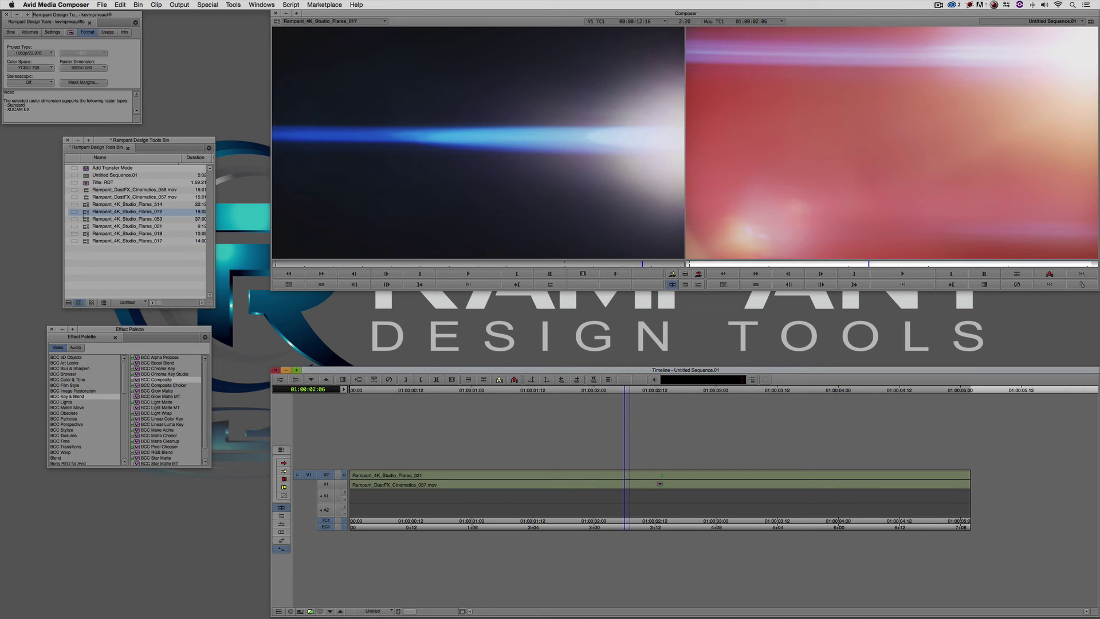
- Load the Rampant_4K_Studio_Flares_072, 053 and 021 clips in turn into the source monitor to preview them
{"action": "double_click", "coordinate": [87, 212]}
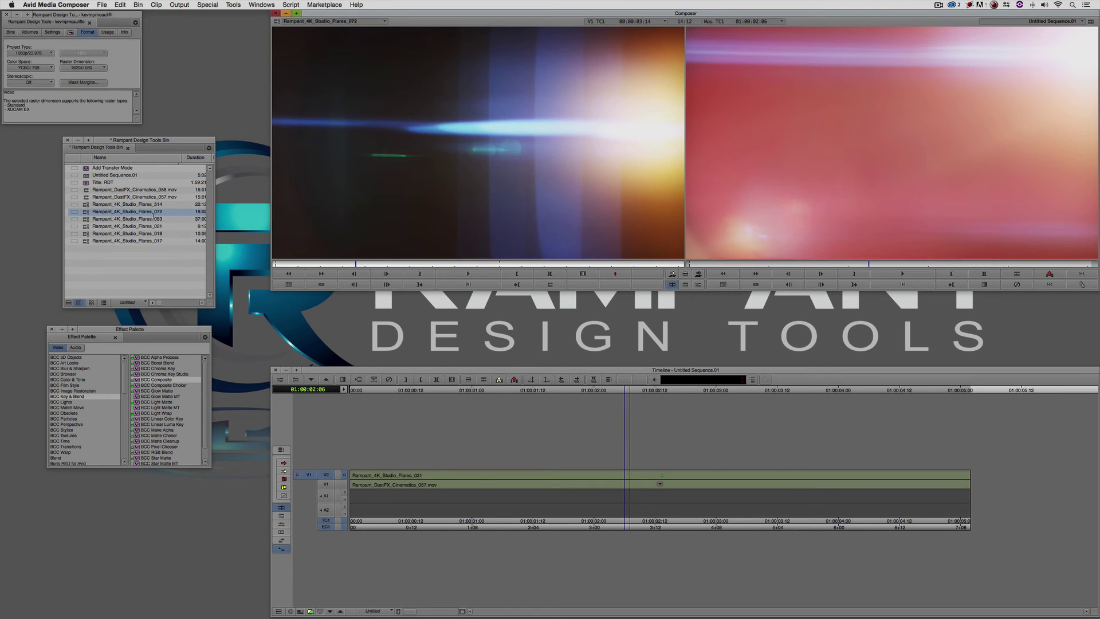
{"action": "left_click_drag", "start_coordinate": [86, 220], "coordinate": [474, 201]}
{"action": "left_click_drag", "start_coordinate": [86, 226], "coordinate": [323, 208]}
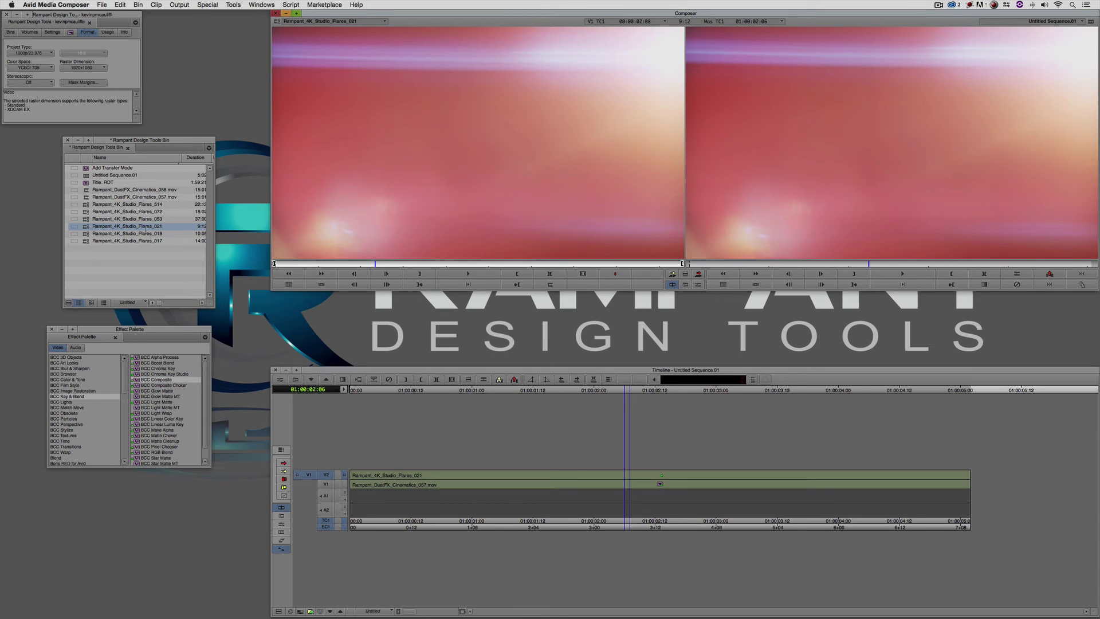
- Open the FrameFlex source settings of the Rampant_4K_Studio_Flares_021 clip in the bin
{"action": "right_click", "coordinate": [88, 229]}
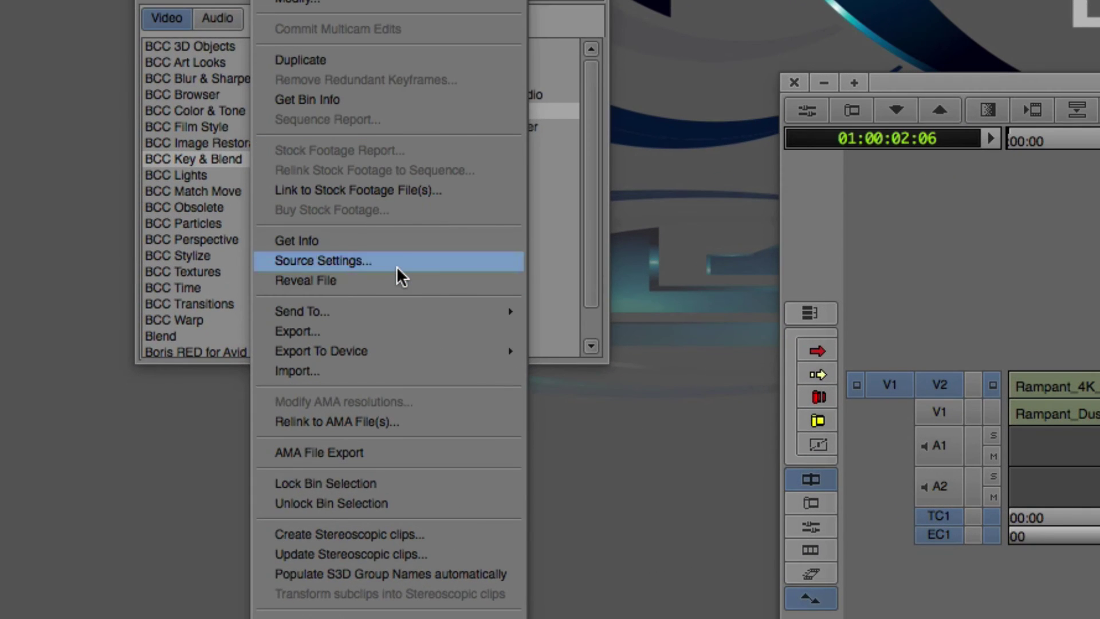
{"action": "left_click", "coordinate": [150, 426]}
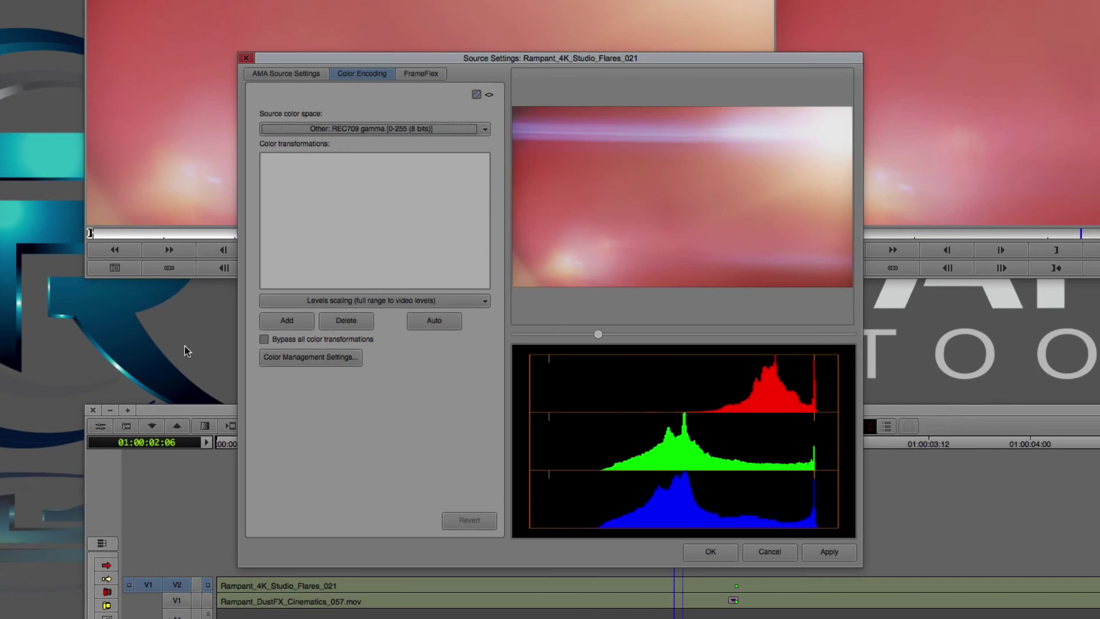
{"action": "left_click", "coordinate": [414, 75]}
{"action": "left_click_drag", "start_coordinate": [425, 60], "coordinate": [383, 26]}
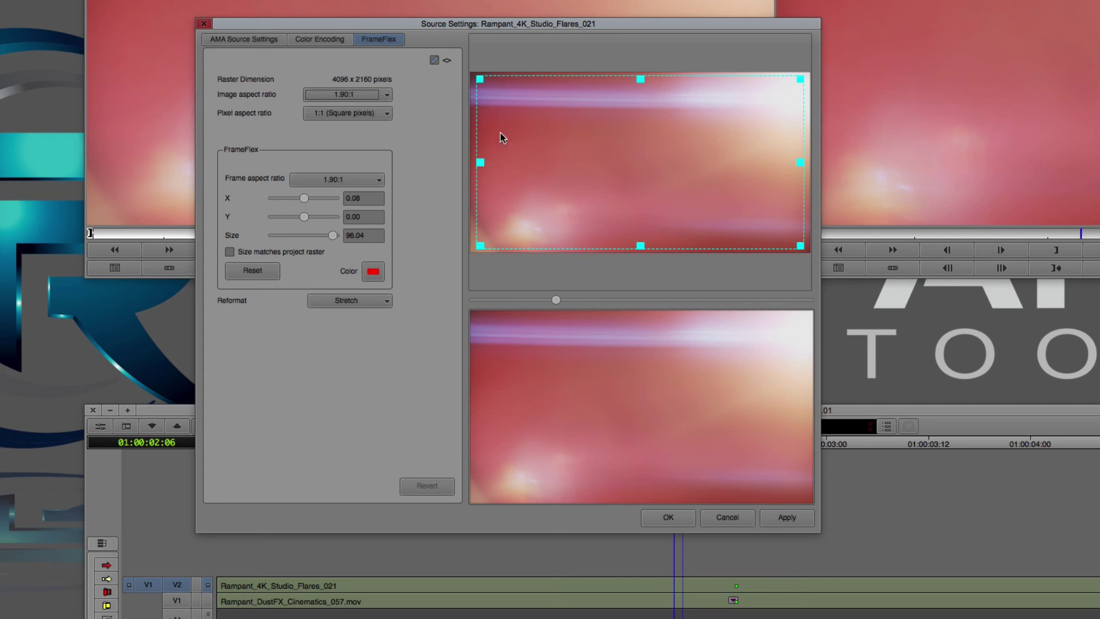
- Reframe the flare with FrameFlex to size 54.24 at X -22.87, Y 21.69, preview the framing and apply the settings
{"action": "left_click_drag", "start_coordinate": [801, 245], "coordinate": [659, 239]}
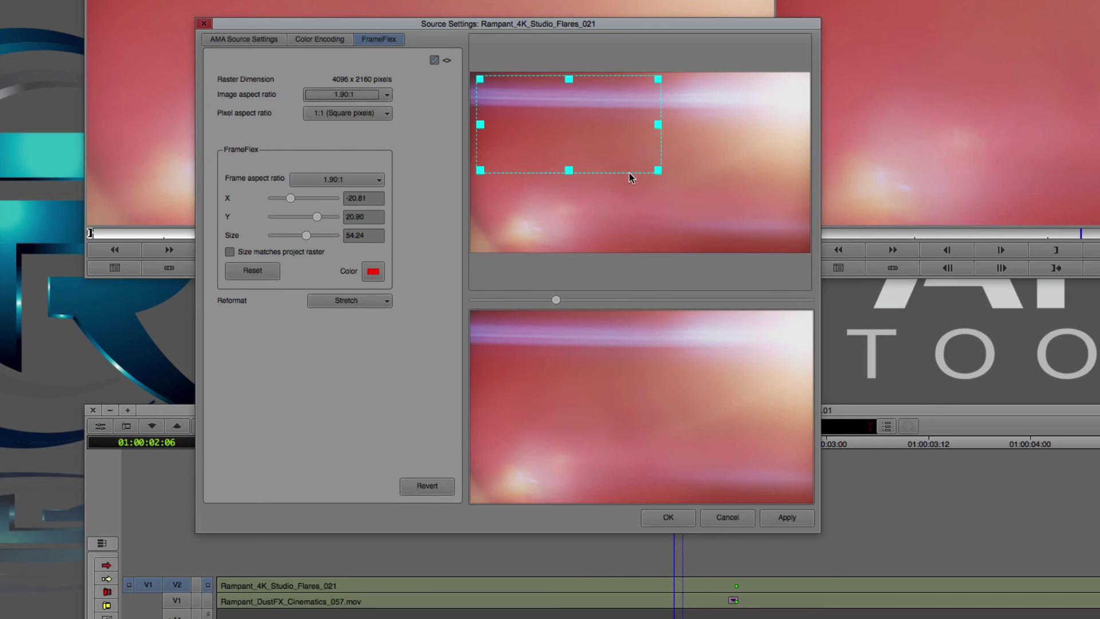
{"action": "left_click_drag", "start_coordinate": [613, 153], "coordinate": [606, 152]}
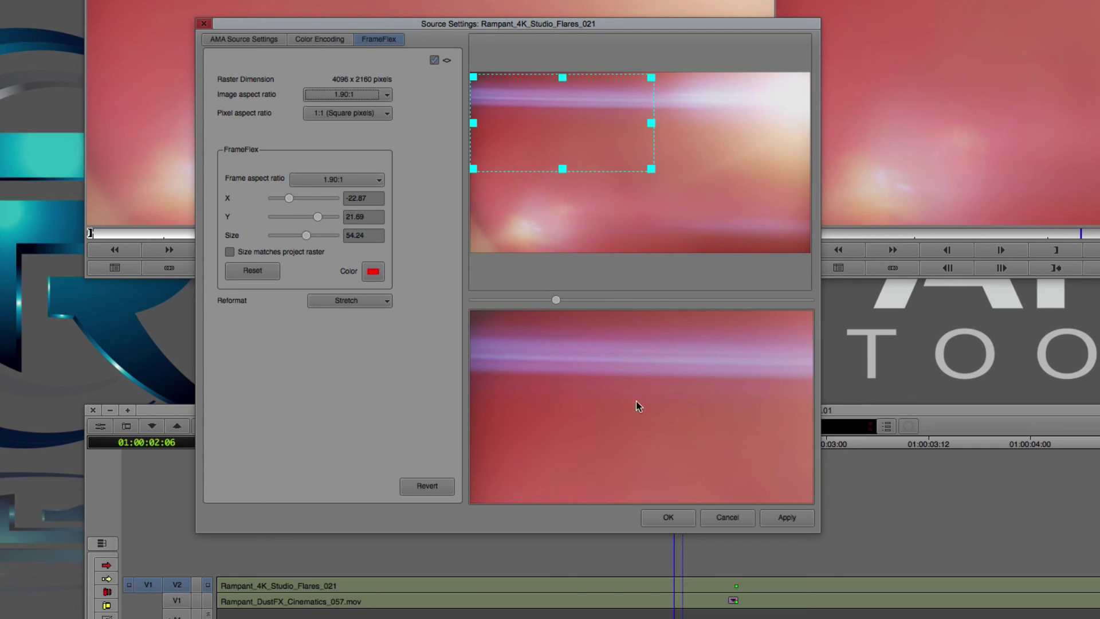
{"action": "mouse_move", "coordinate": [555, 301]}
{"action": "left_mouse_down"}
{"action": "mouse_move", "coordinate": [516, 301]}
{"action": "mouse_move", "coordinate": [535, 302]}
{"action": "left_mouse_up"}
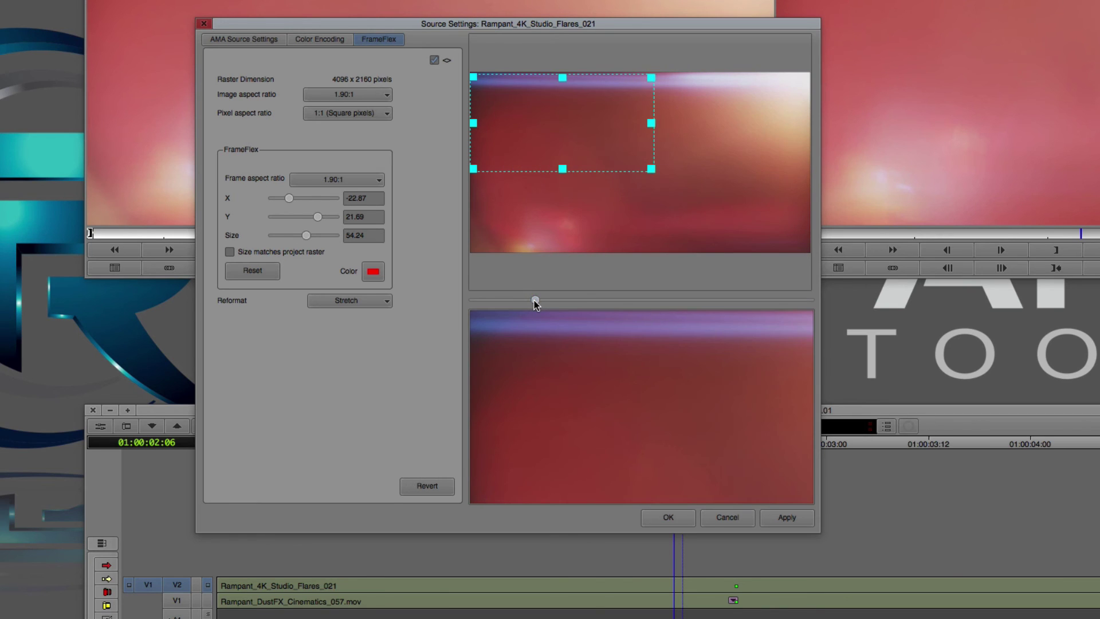
{"action": "left_click_drag", "start_coordinate": [541, 298], "coordinate": [685, 300]}
{"action": "left_click", "coordinate": [788, 518]}
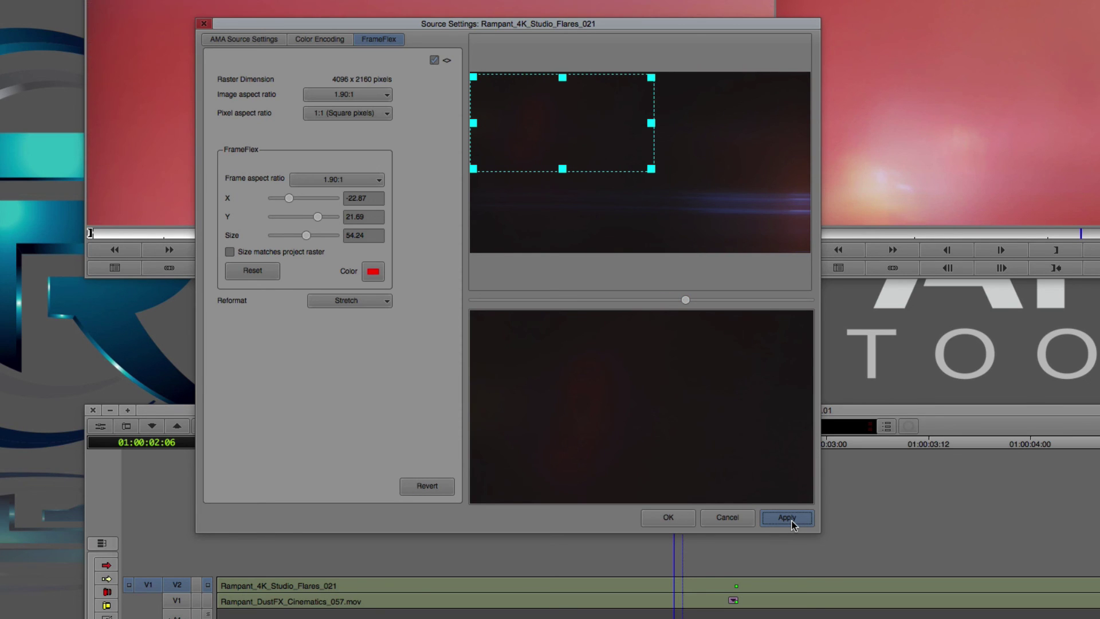
{"action": "left_click", "coordinate": [671, 518]}
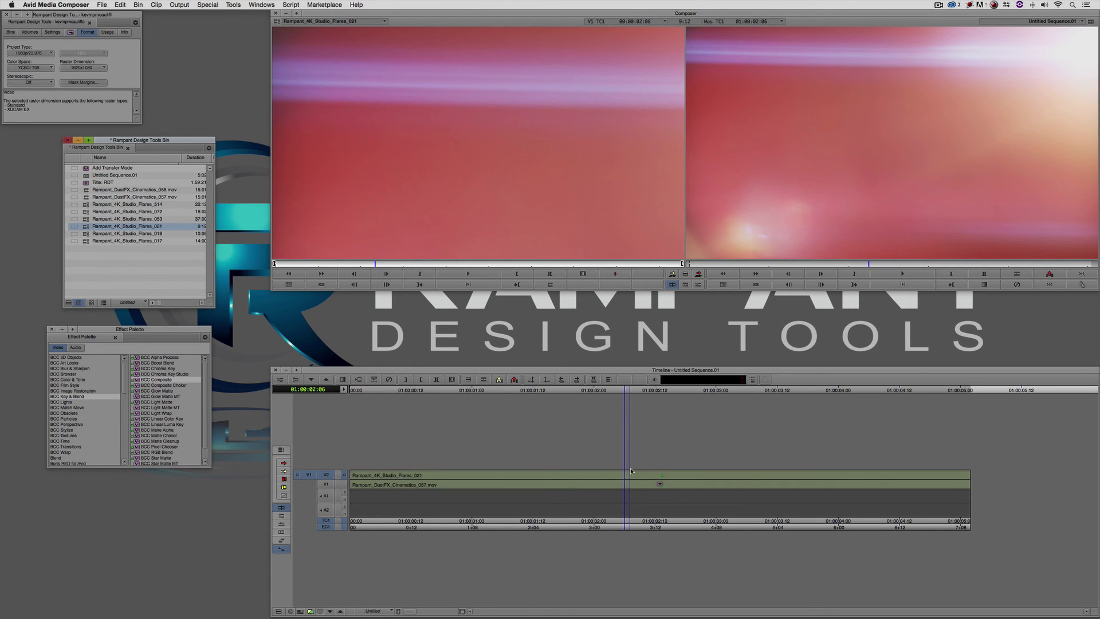
- Inspect the V2 flare clip's FrameFlex parameters in the effect editor and close the editor
{"action": "key", "text": "F6"}
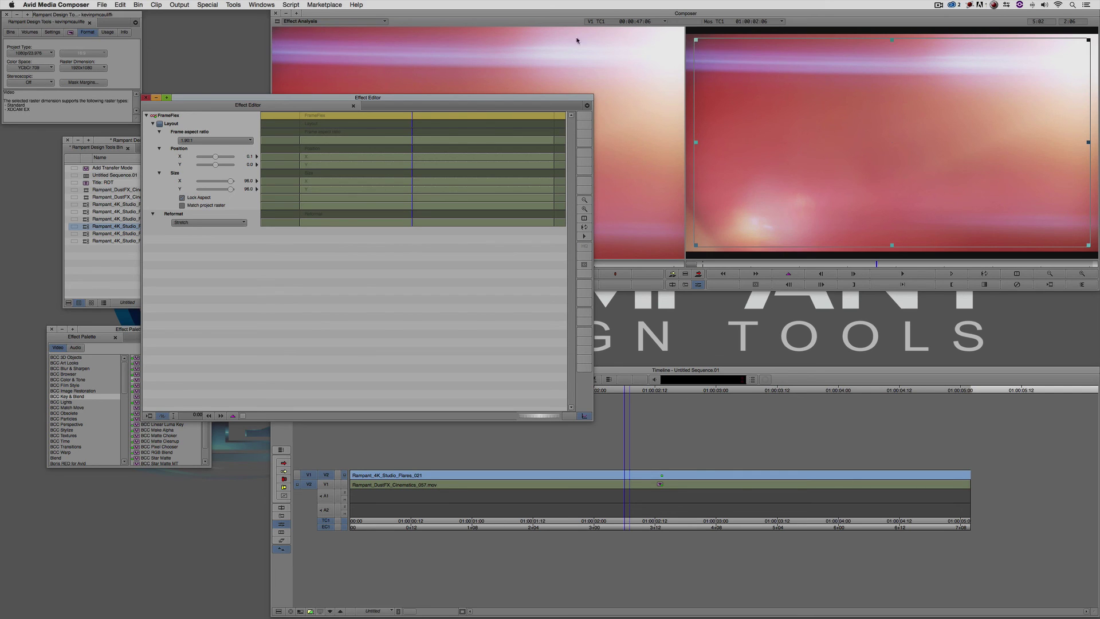
{"action": "left_click", "coordinate": [142, 98]}
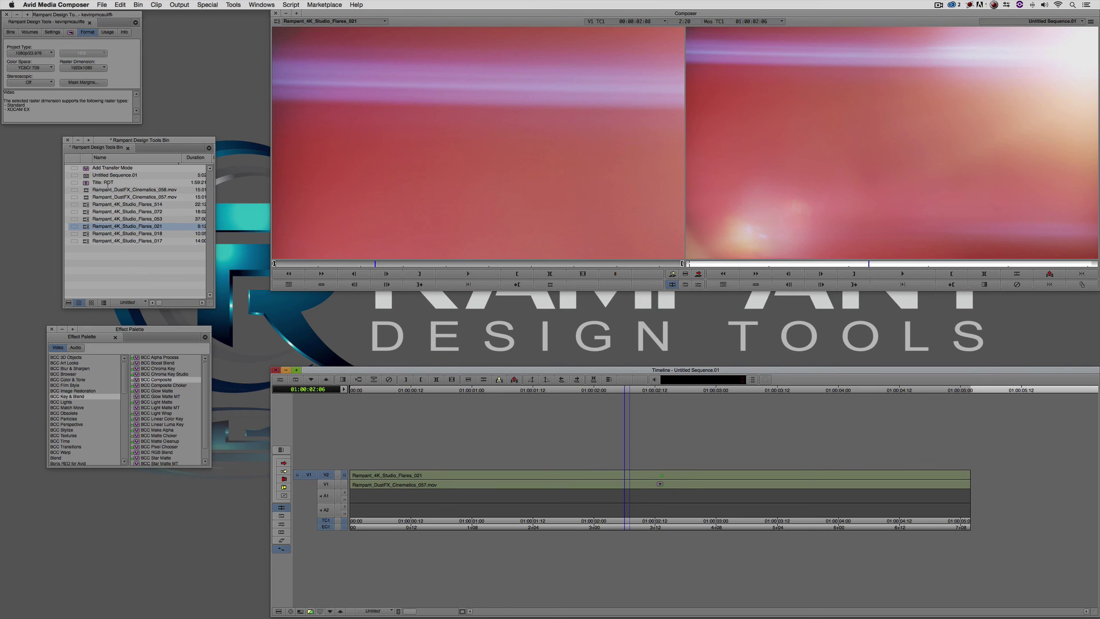
- Mark the V2 flare clip, overwrite it with the reframed Rampant_4K_Studio_Flares_021 source and scrub the sequence
{"action": "left_click", "coordinate": [402, 196]}
{"action": "left_click", "coordinate": [497, 492]}
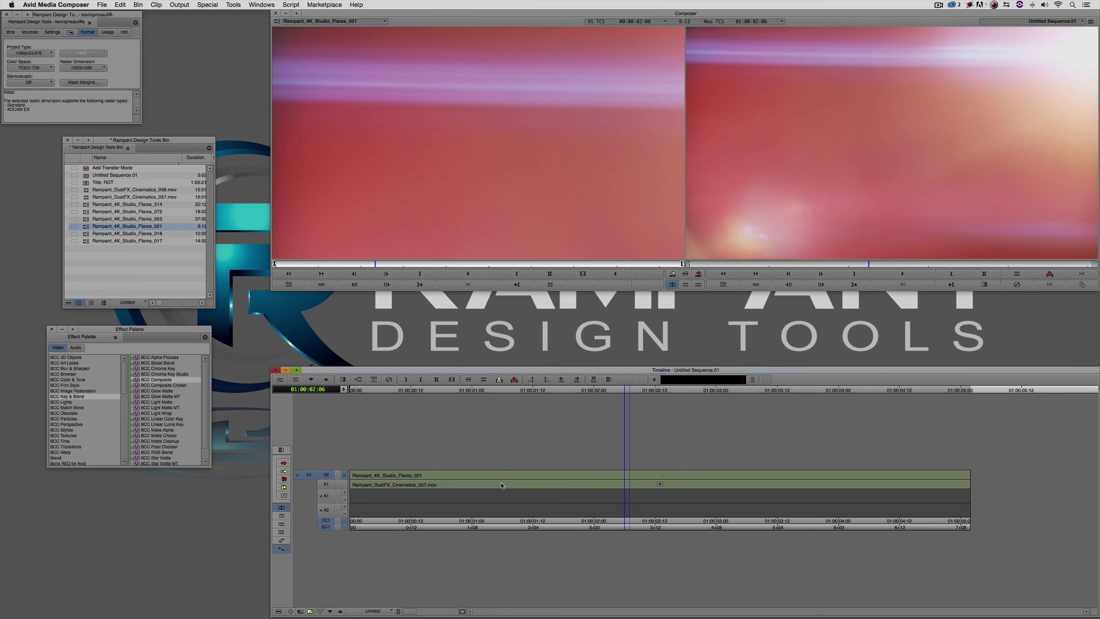
{"action": "key", "text": "t"}
{"action": "key", "text": "b"}
{"action": "left_click_drag", "start_coordinate": [493, 486], "coordinate": [620, 484]}
- Apply the saved Add Transfer Mode effect from the bin to the V2 flare clip and render it to the G-SPEED Studio R drive
{"action": "left_click_drag", "start_coordinate": [89, 169], "coordinate": [480, 484]}
{"action": "key", "text": "shift+r"}
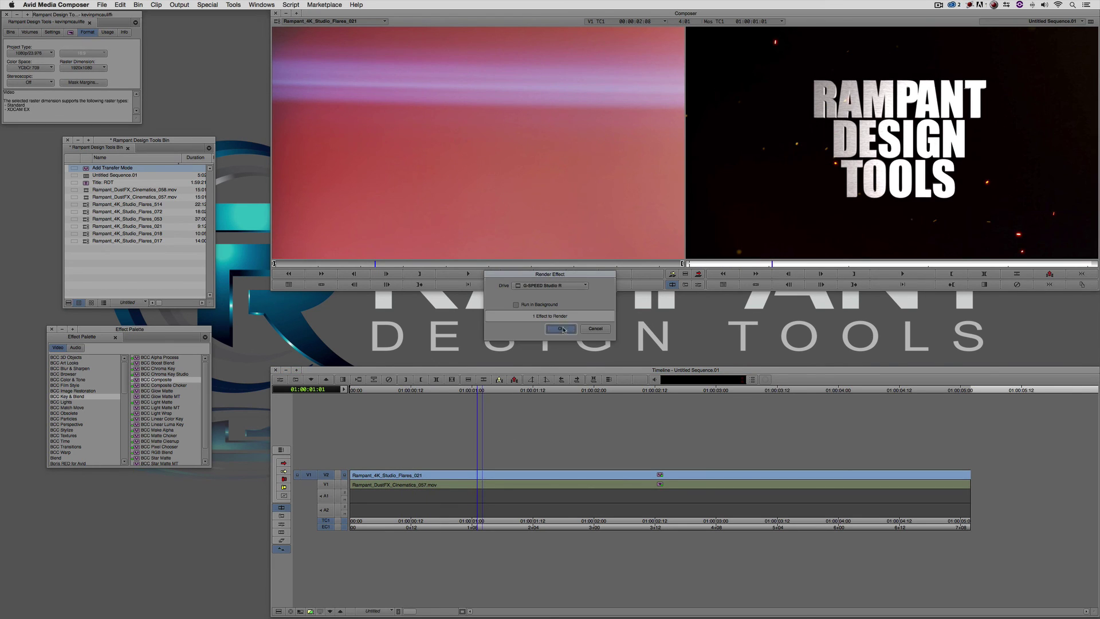
{"action": "left_click", "coordinate": [560, 328]}
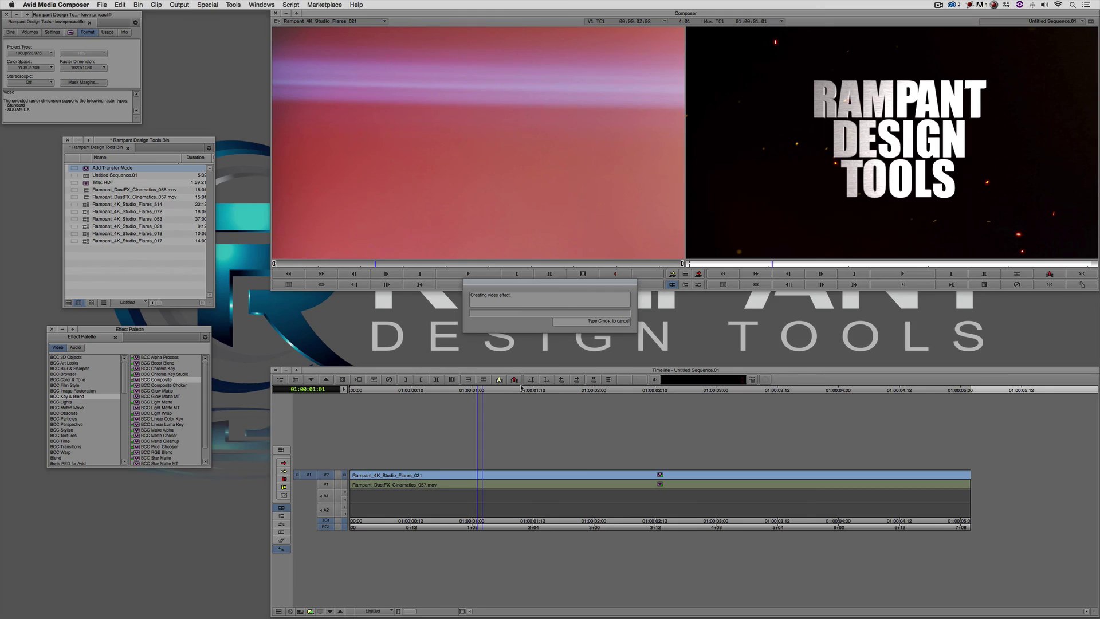